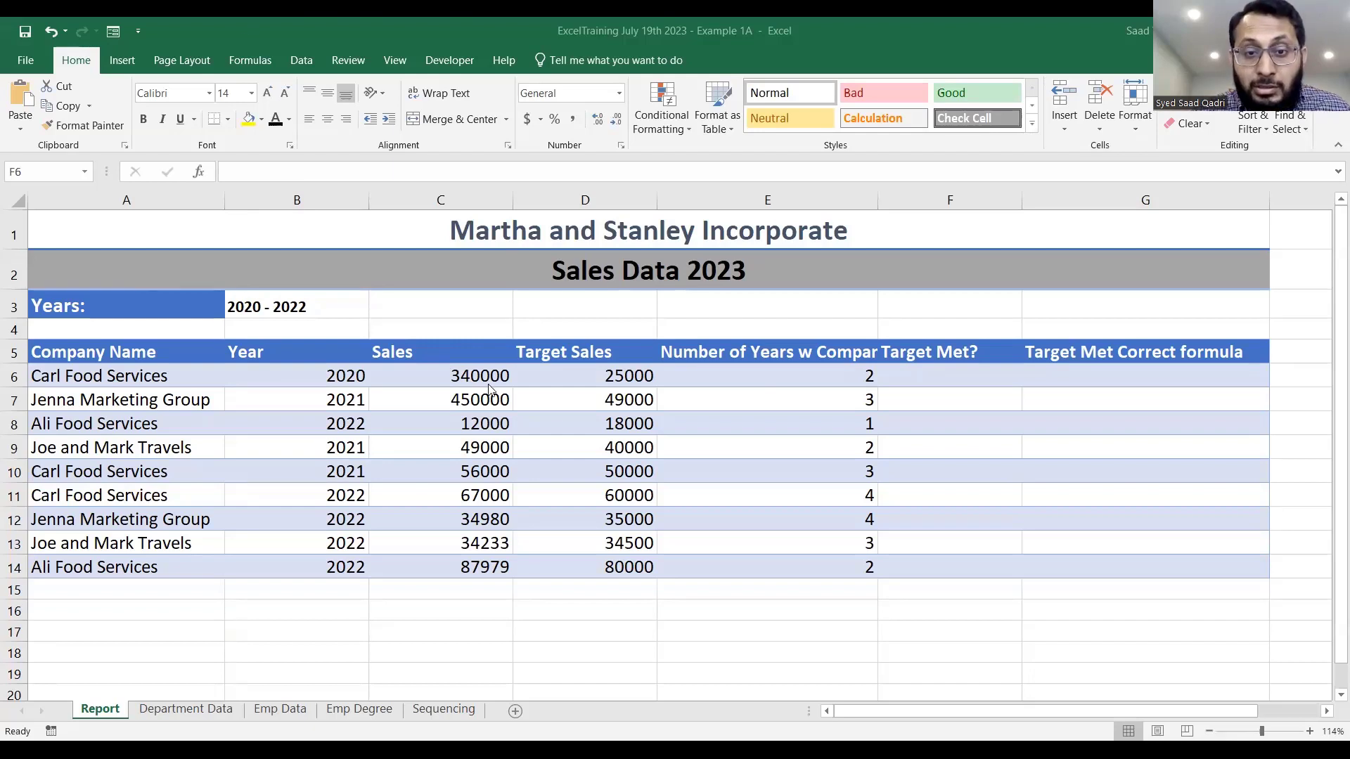
# Step: Autofit the Number of Years w Company column to show its full header
pyautogui.doubleClick(878, 200)
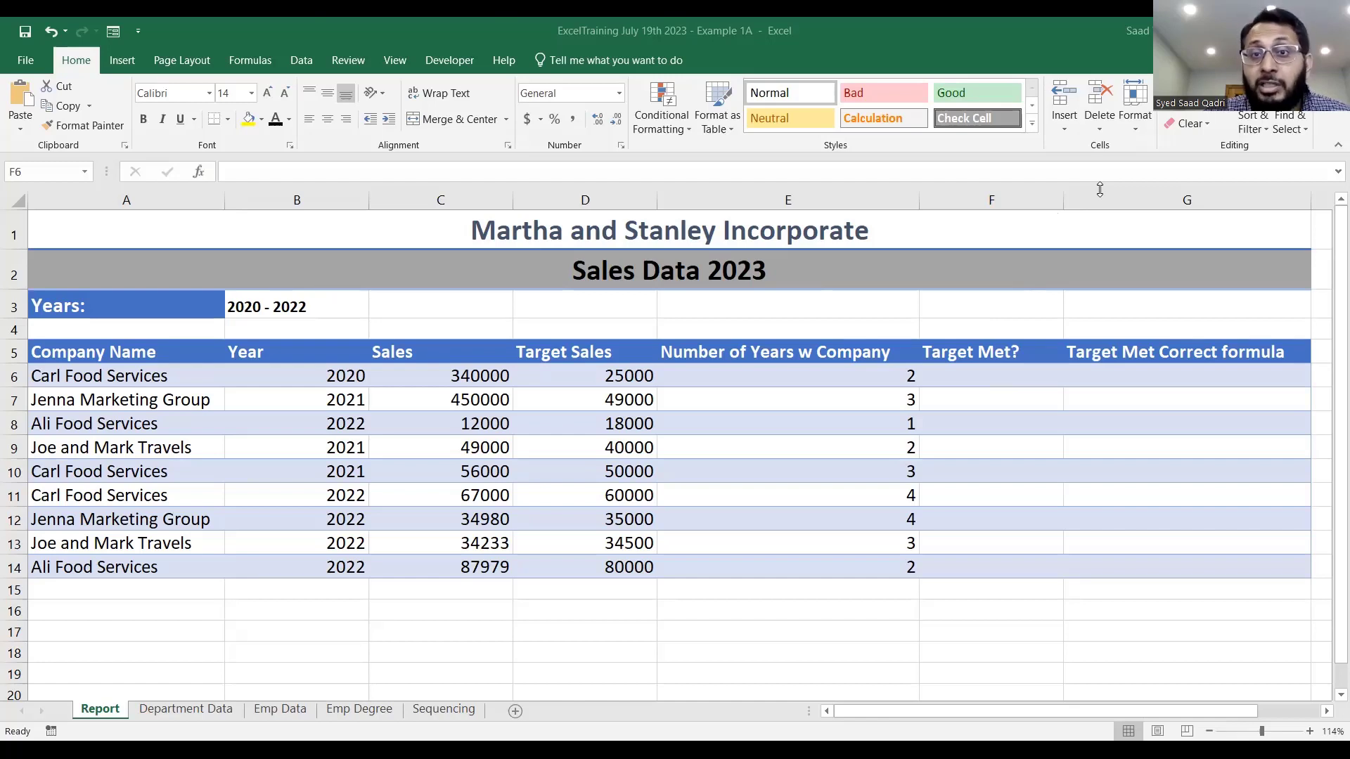
# Step: Enter in A16: F6 = if sales exceeds target sales and number of years with company is at least 2 then display "YES" otherwise display "NO"
pyautogui.click(72, 610)
pyautogui.write('F6 =')
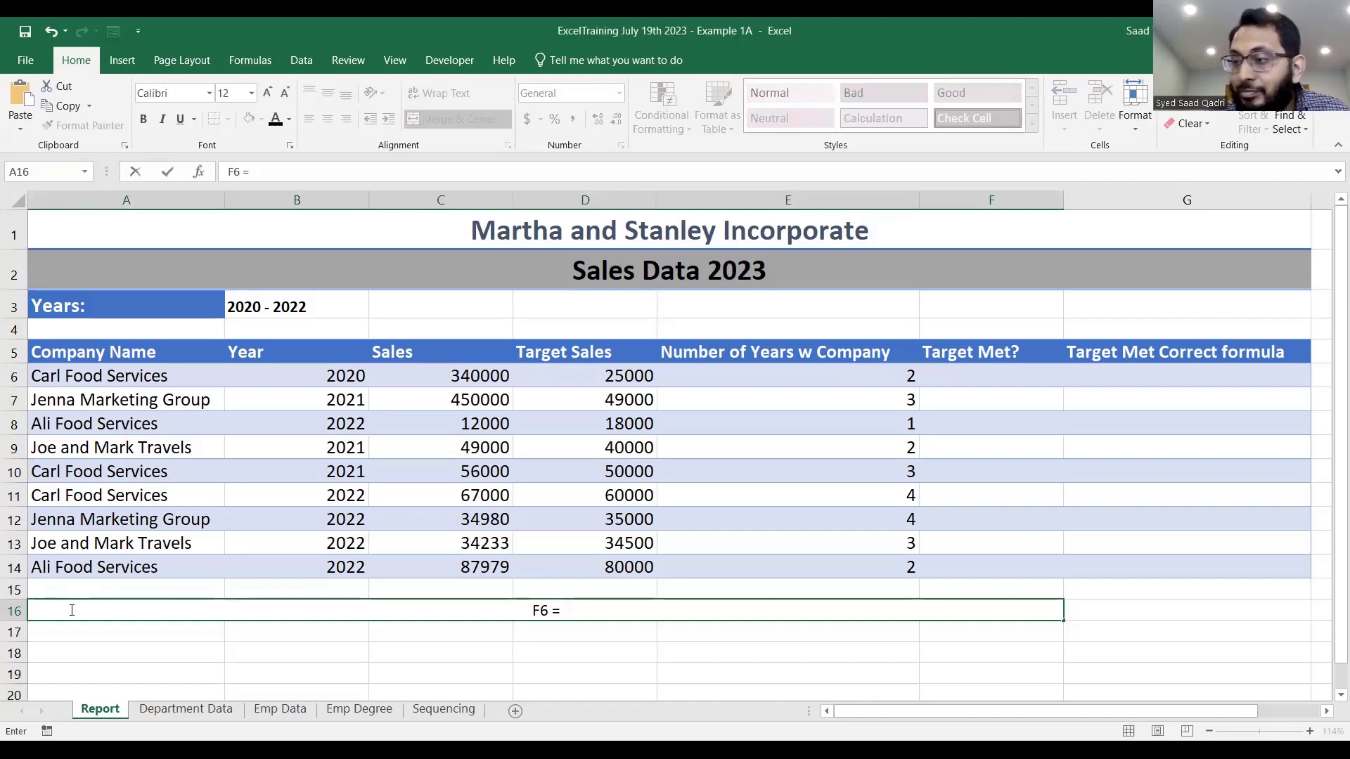
pyautogui.write('if')
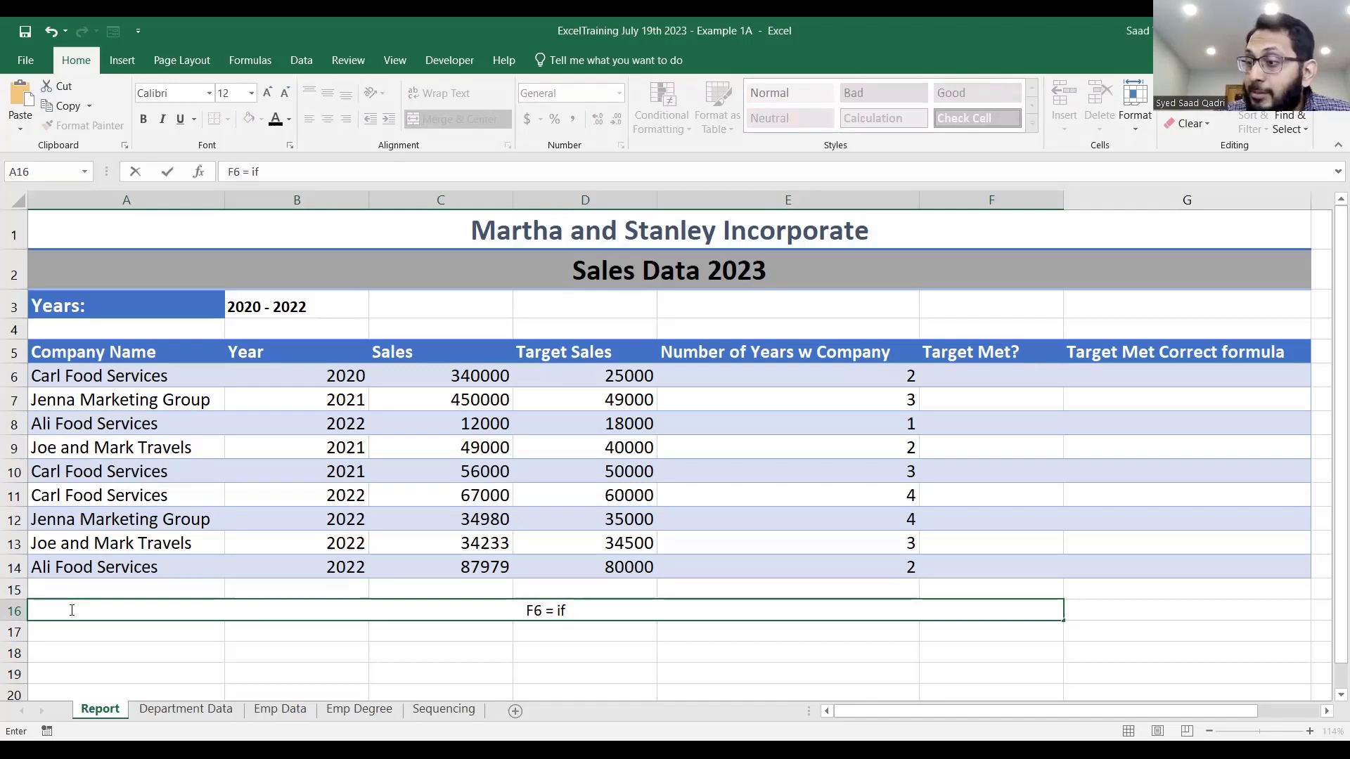
pyautogui.write('sales exceeds target sale')
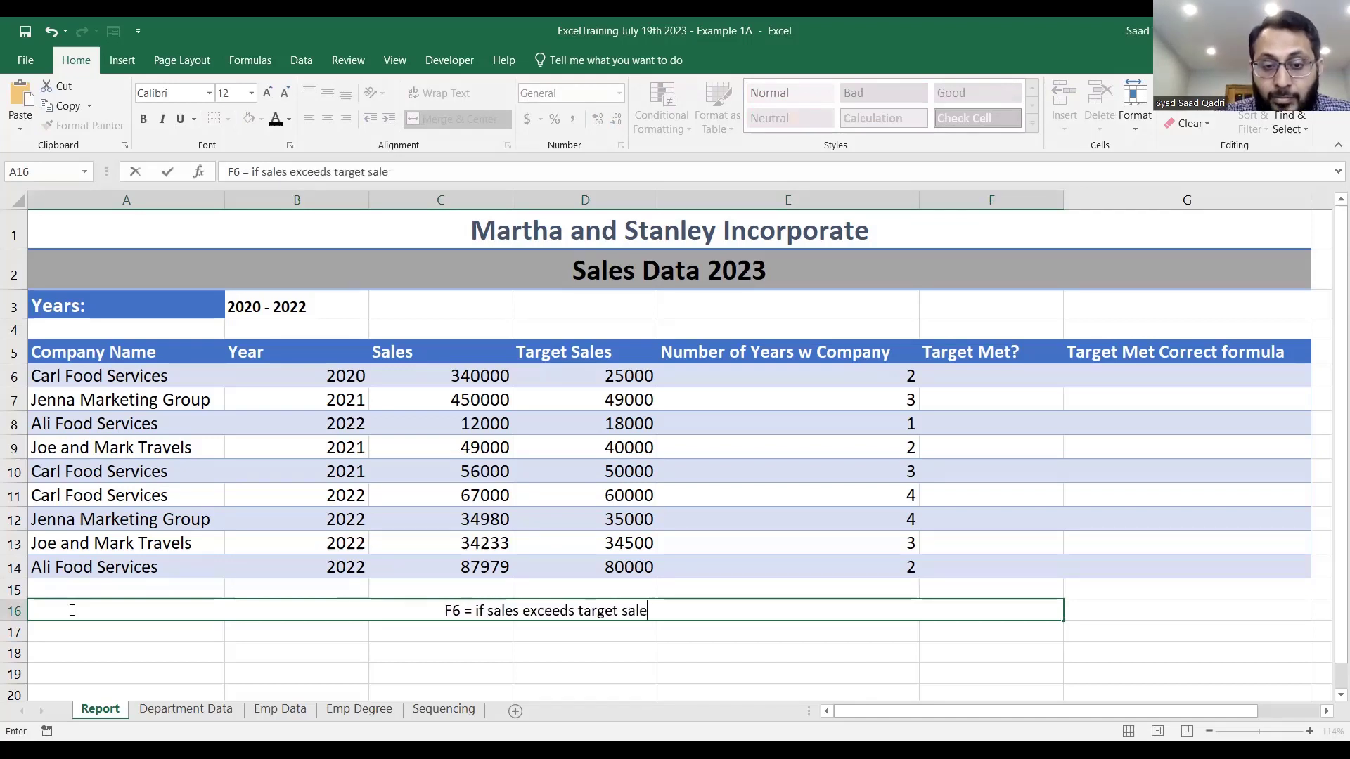
pyautogui.write('s and number of years with company is at least 2 then')
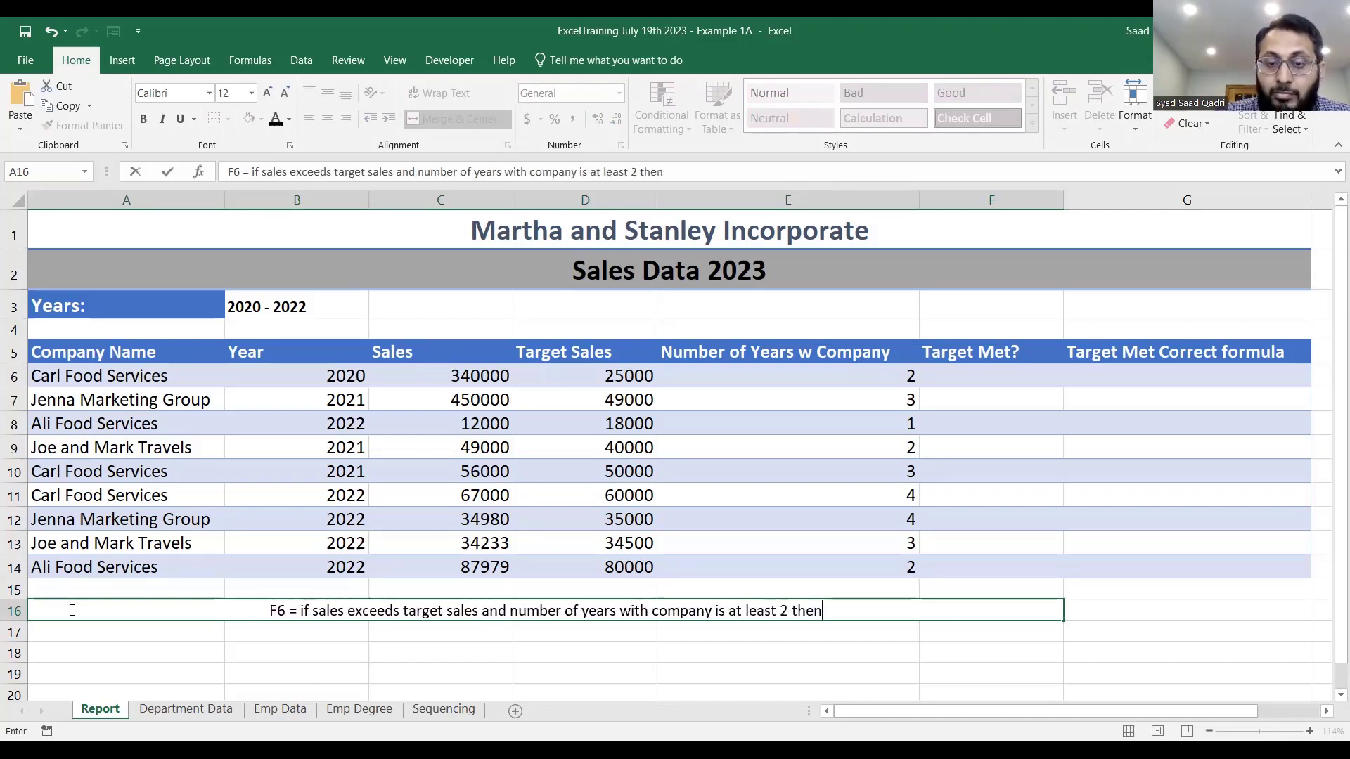
pyautogui.write(' display "YES" otherwise display "NO"')
pyautogui.click(167, 172)
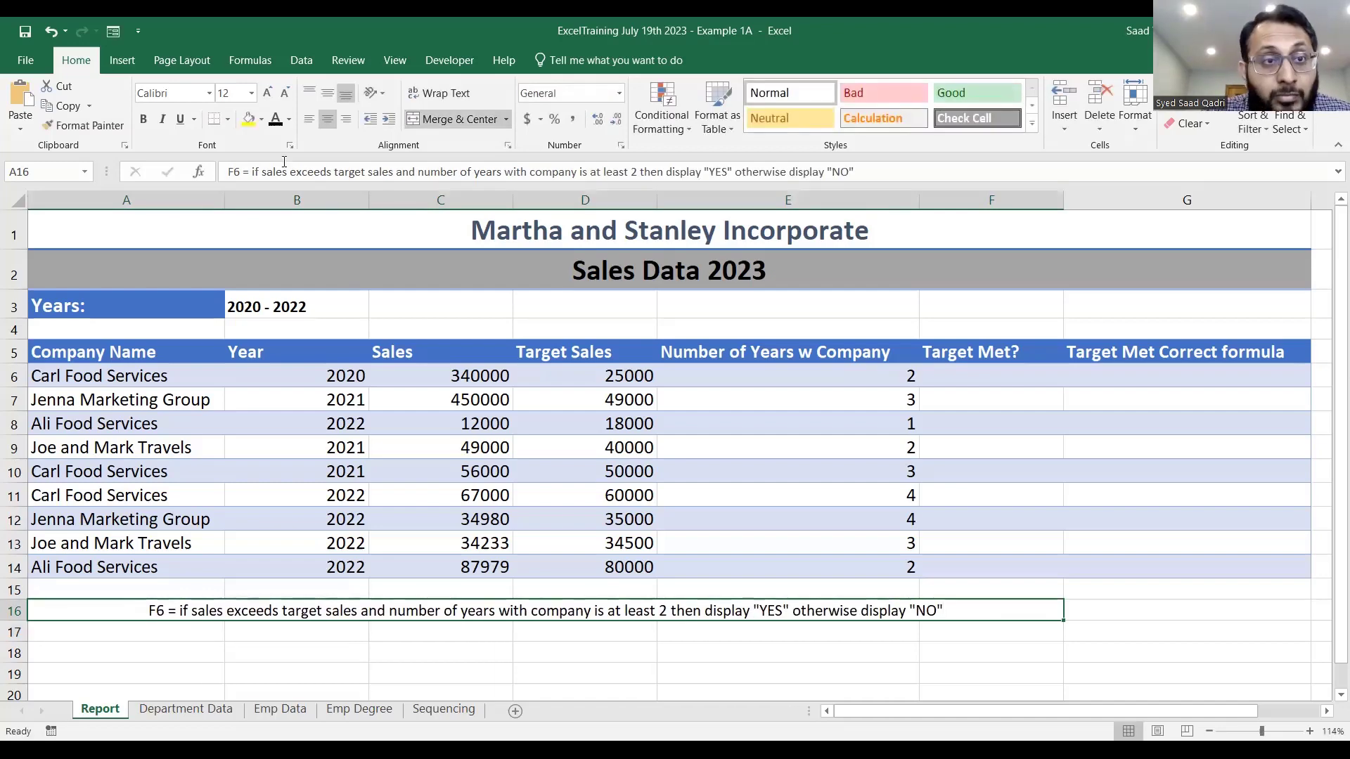
# Step: Increase the font size of the note in row 16 to 14
pyautogui.click(267, 93)
pyautogui.moveTo(197, 654); pyautogui.dragTo(972, 649)
pyautogui.press('Up')
pyautogui.press('Up')
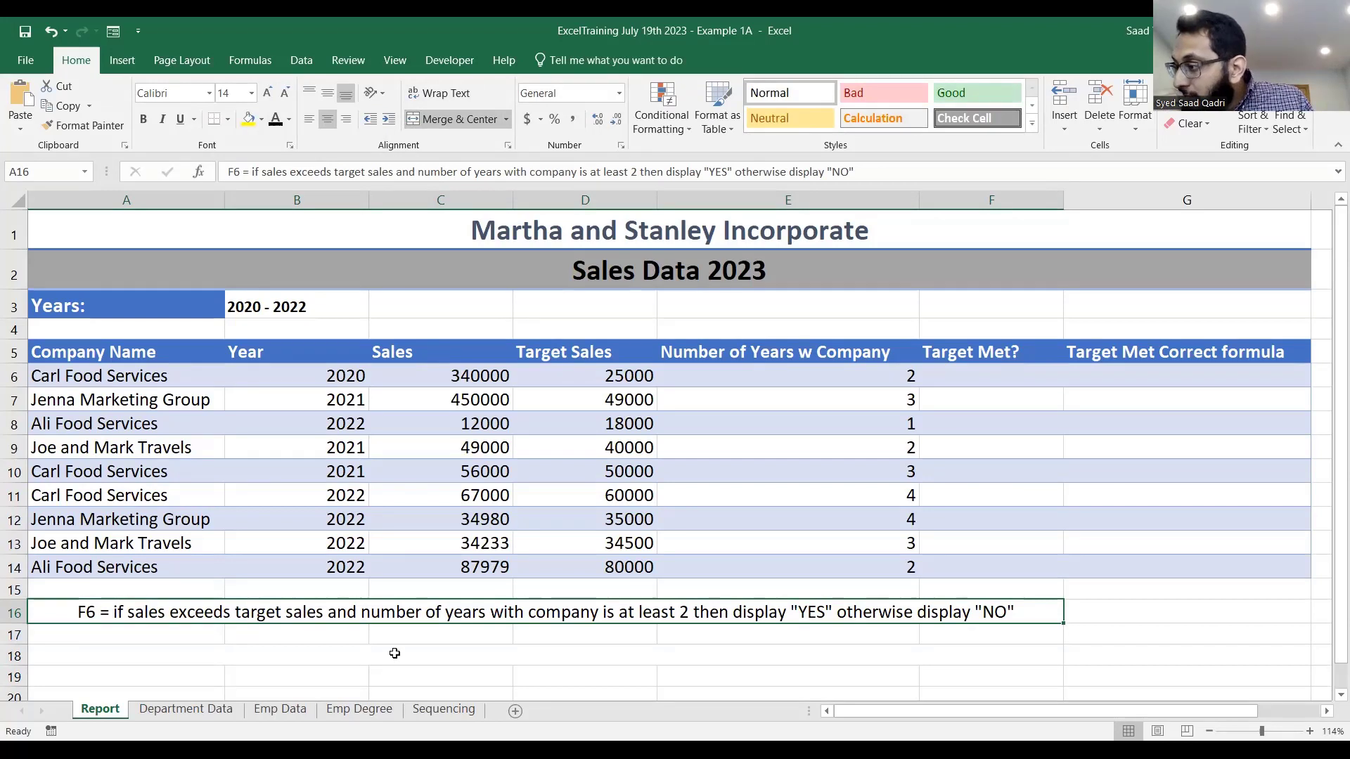
# Step: Merge and center cells A17 through F17 directly below the first note
pyautogui.press('Down')
pyautogui.hotkey('shift', 'Right')
pyautogui.hotkey('shift', 'Right')
pyautogui.hotkey('shift', 'Right')
pyautogui.hotkey('shift', 'Right')
pyautogui.hotkey('shift', 'Right')
pyautogui.hotkey('alt', 'h')
pyautogui.write('mc')
# Step: Enter the note "Avoid checking for target if numberof years is less than 2. Display appropriate message" in the merged row 17 cell
pyautogui.write('Avoid checking ')
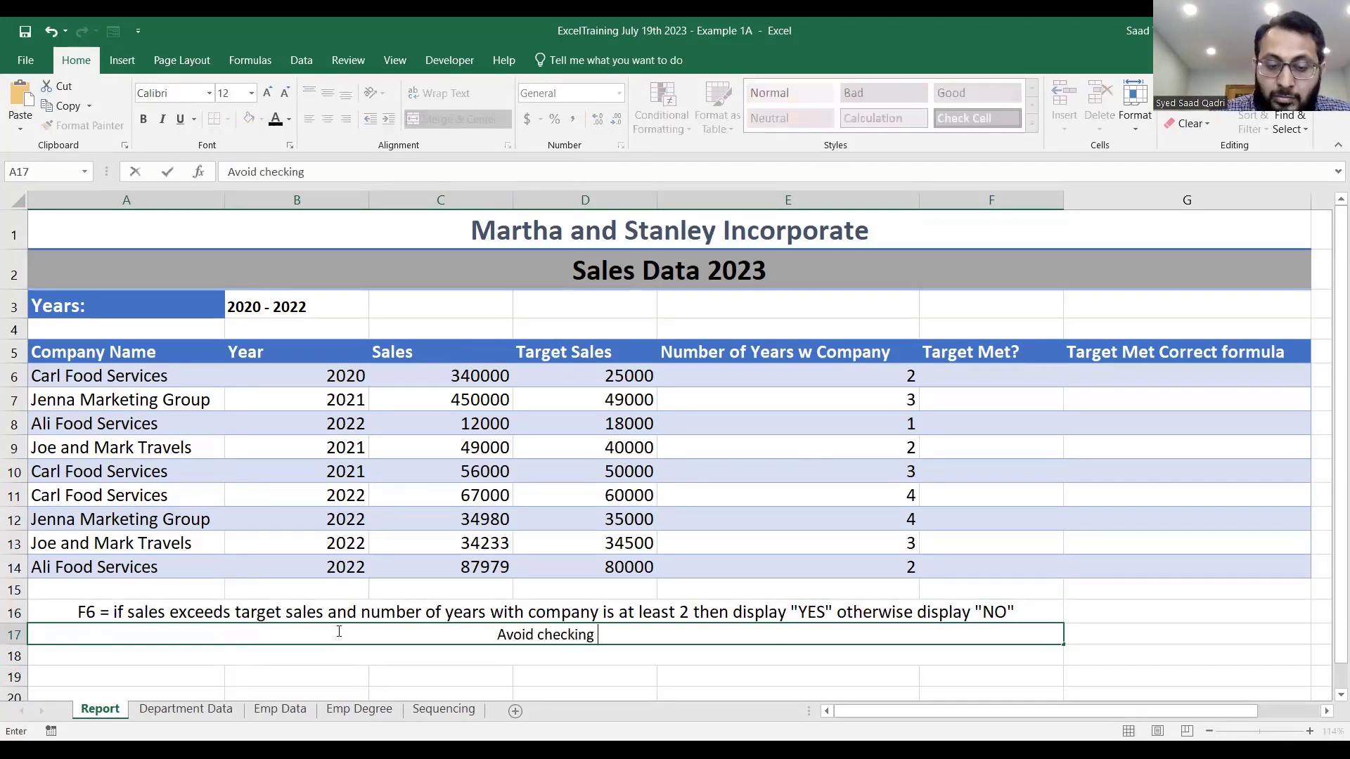
pyautogui.write('for target if numberof years is less than 2 with appr')
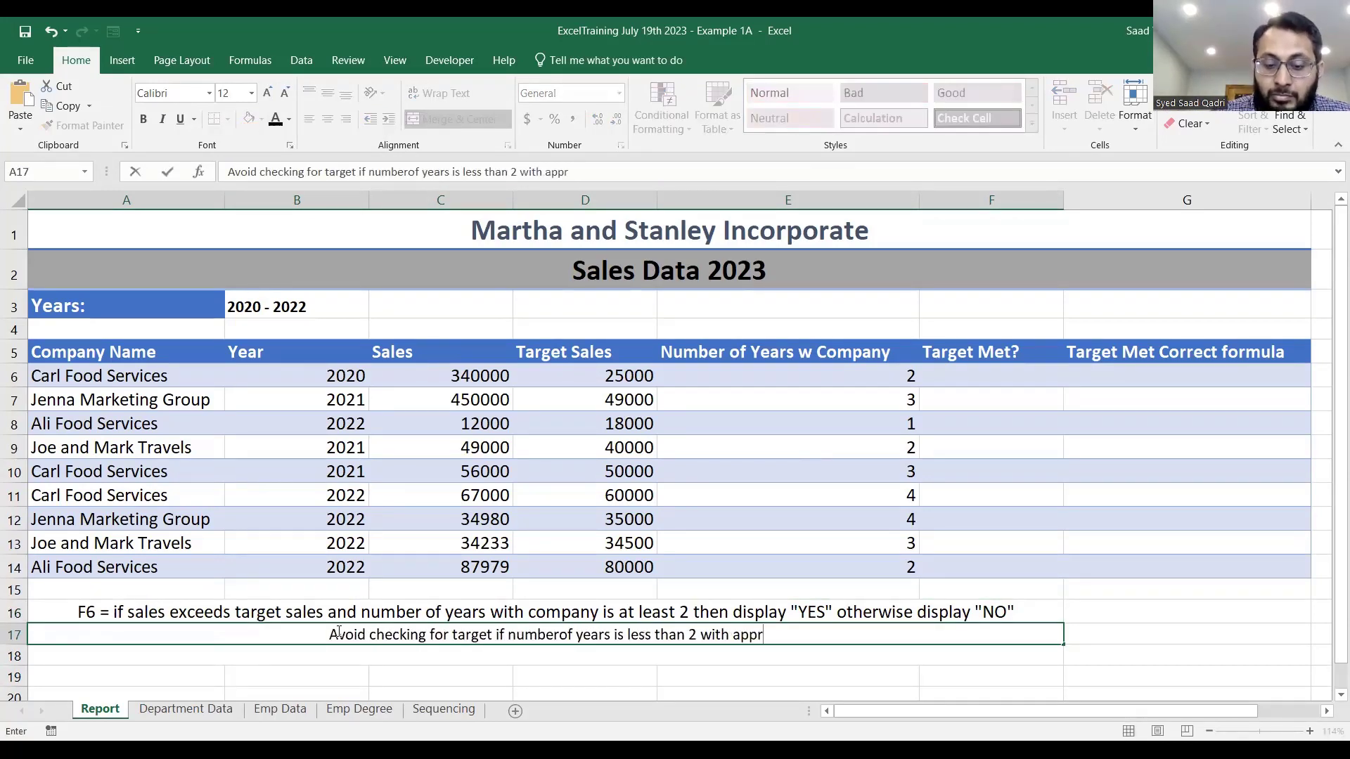
pyautogui.press('BackSpace')
pyautogui.press('BackSpace')
pyautogui.press('BackSpace')
pyautogui.press('BackSpace')
pyautogui.press('BackSpace')
pyautogui.press('BackSpace')
pyautogui.press('BackSpace')
pyautogui.press('BackSpace')
pyautogui.press('BackSpace')
pyautogui.write('. Display appropriate message')
pyautogui.press('Up')
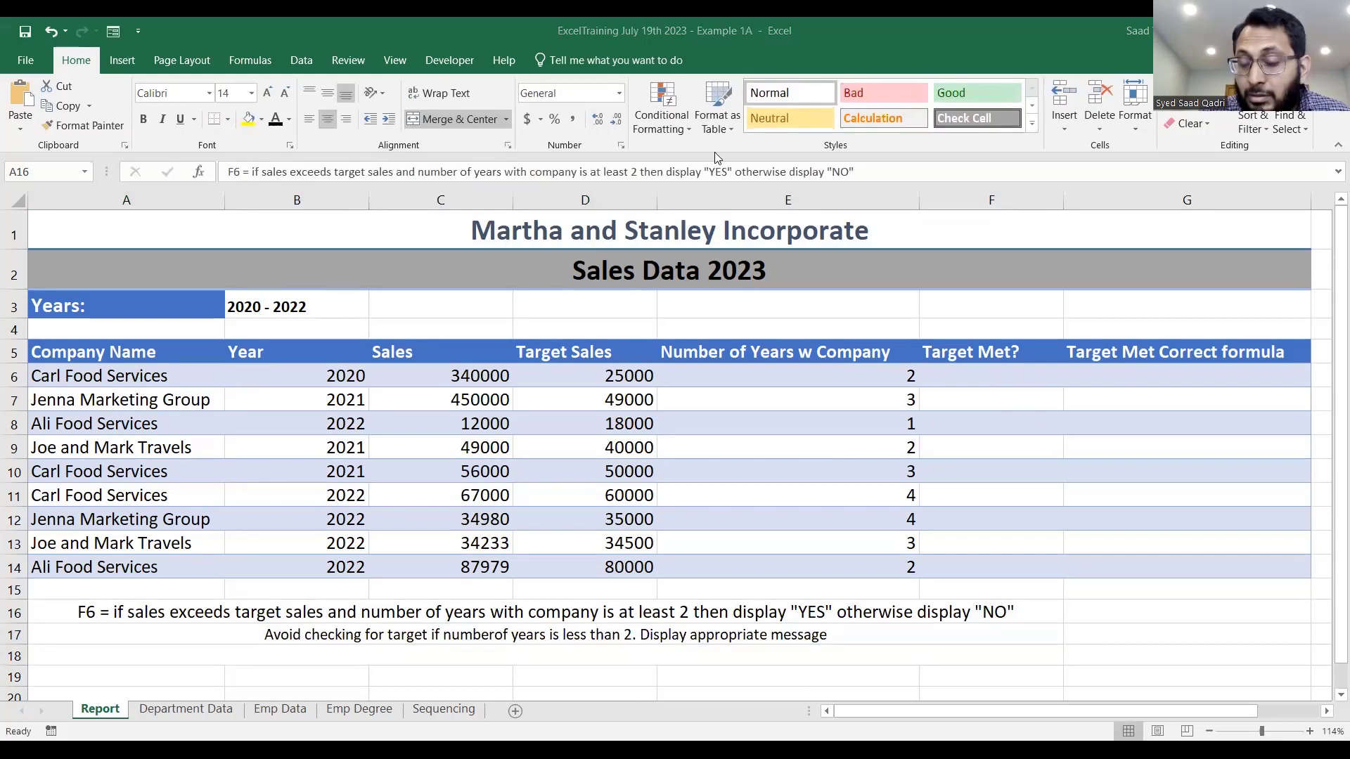
# Step: Begin the Target Met? formula in F6 with =if(and(c6>d6),e6>=2) to test sales against target and years with company
pyautogui.click(1035, 371)
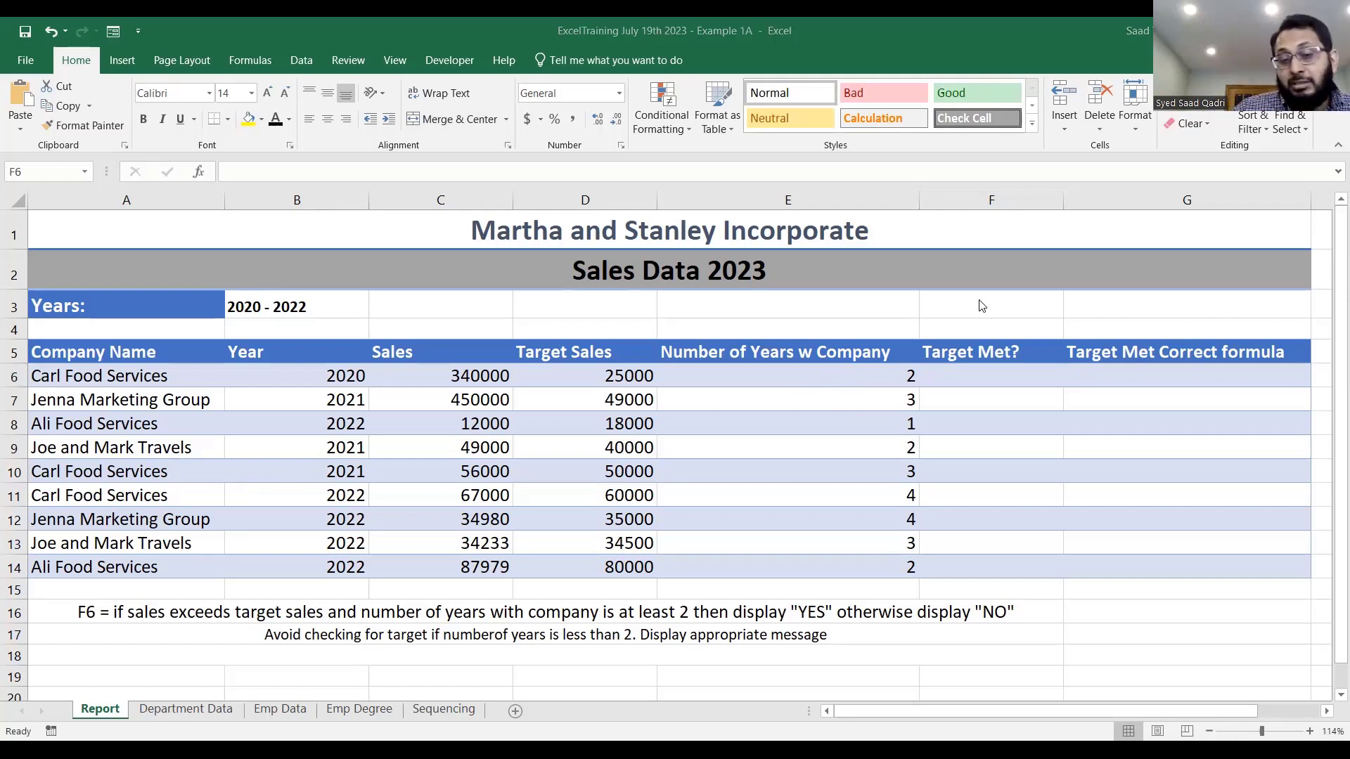
pyautogui.doubleClick(1018, 380)
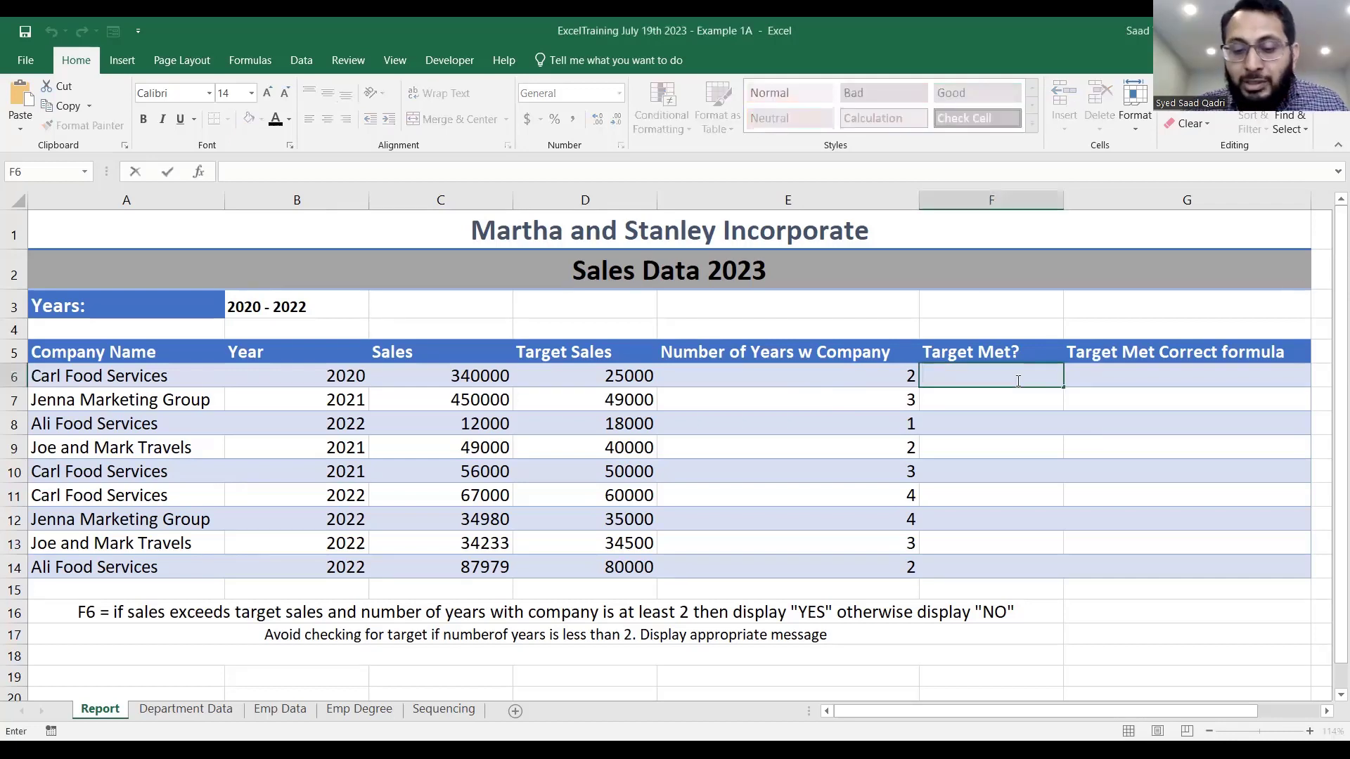
pyautogui.write('=')
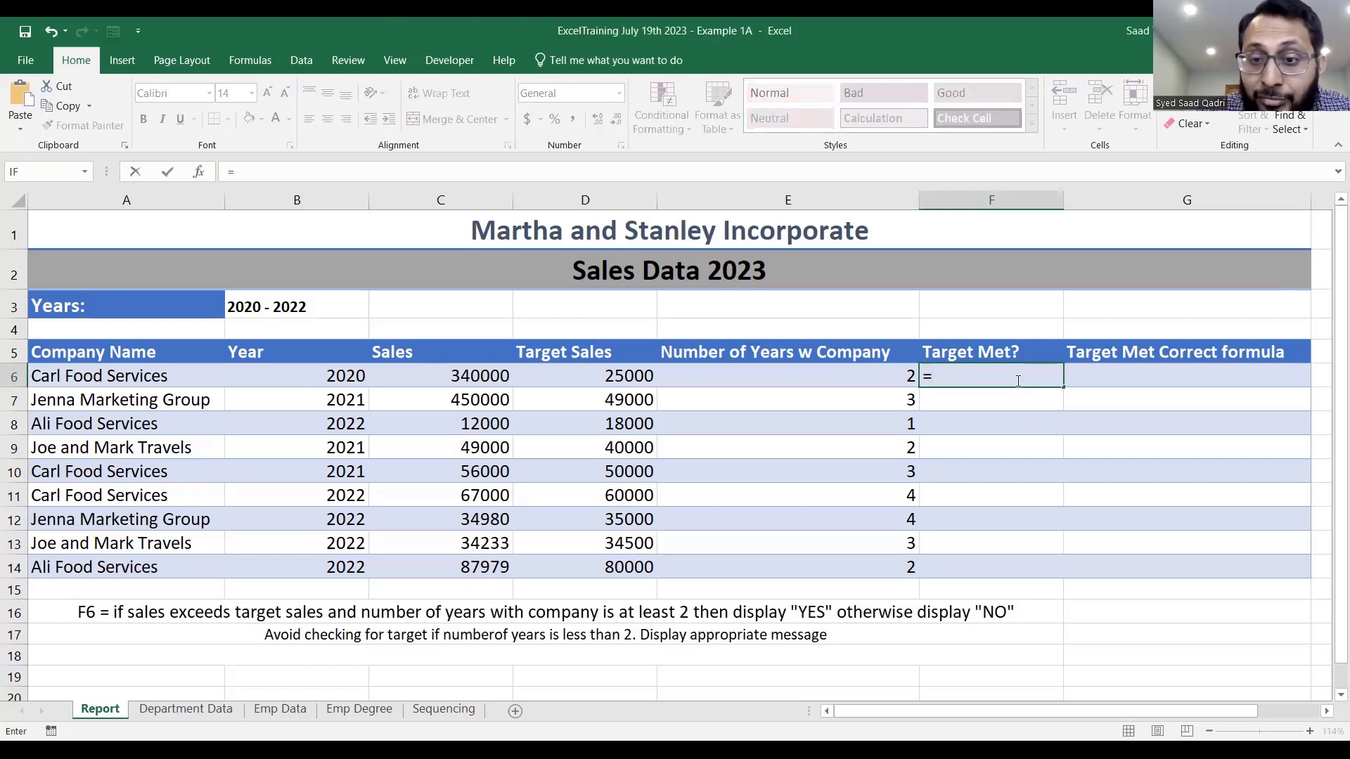
pyautogui.write('if')
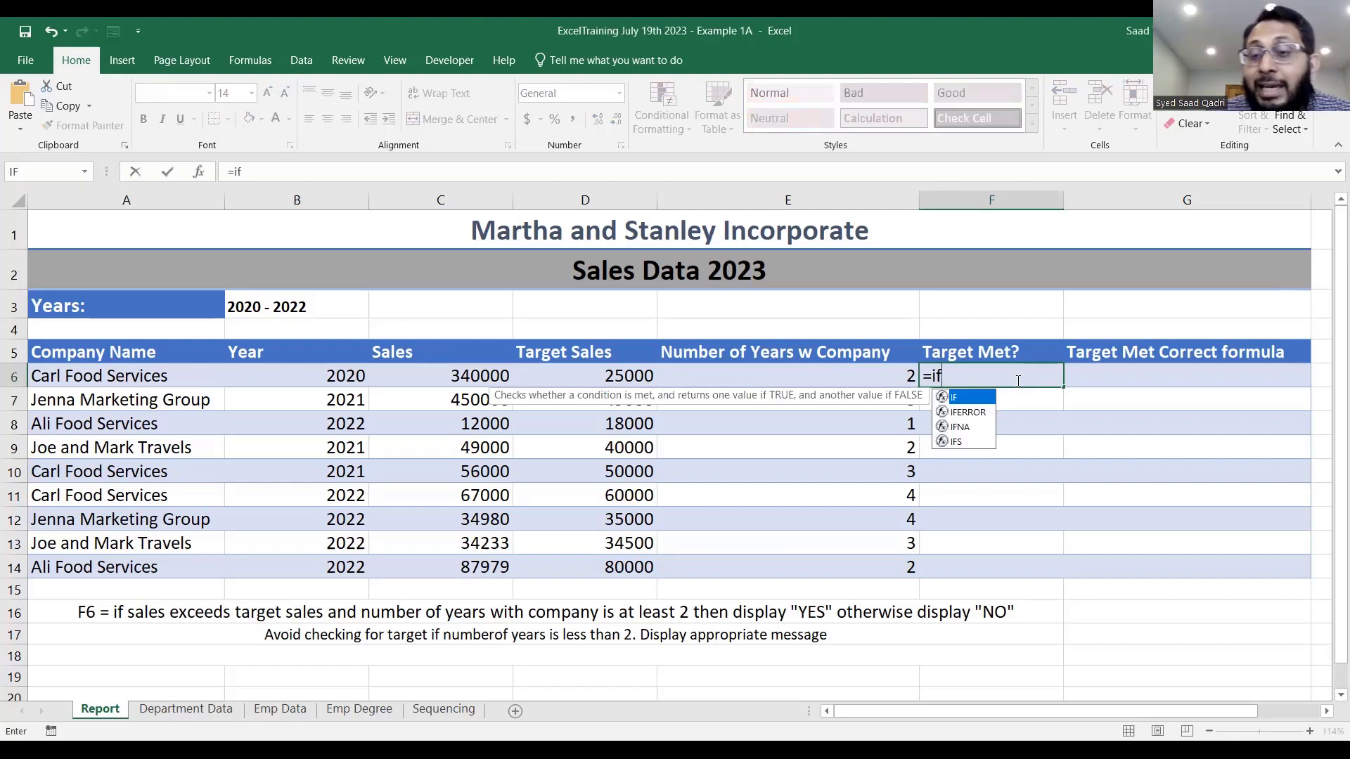
pyautogui.write('(')
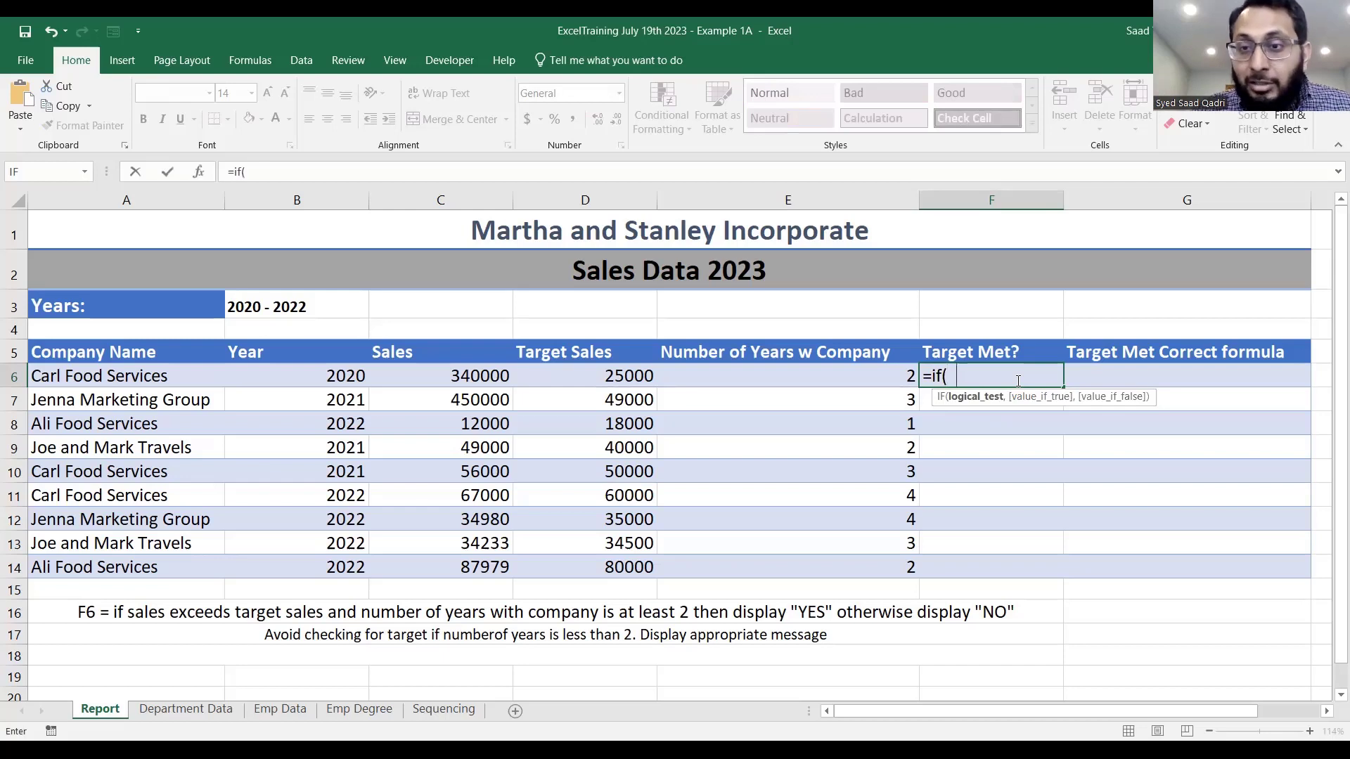
pyautogui.write('and')
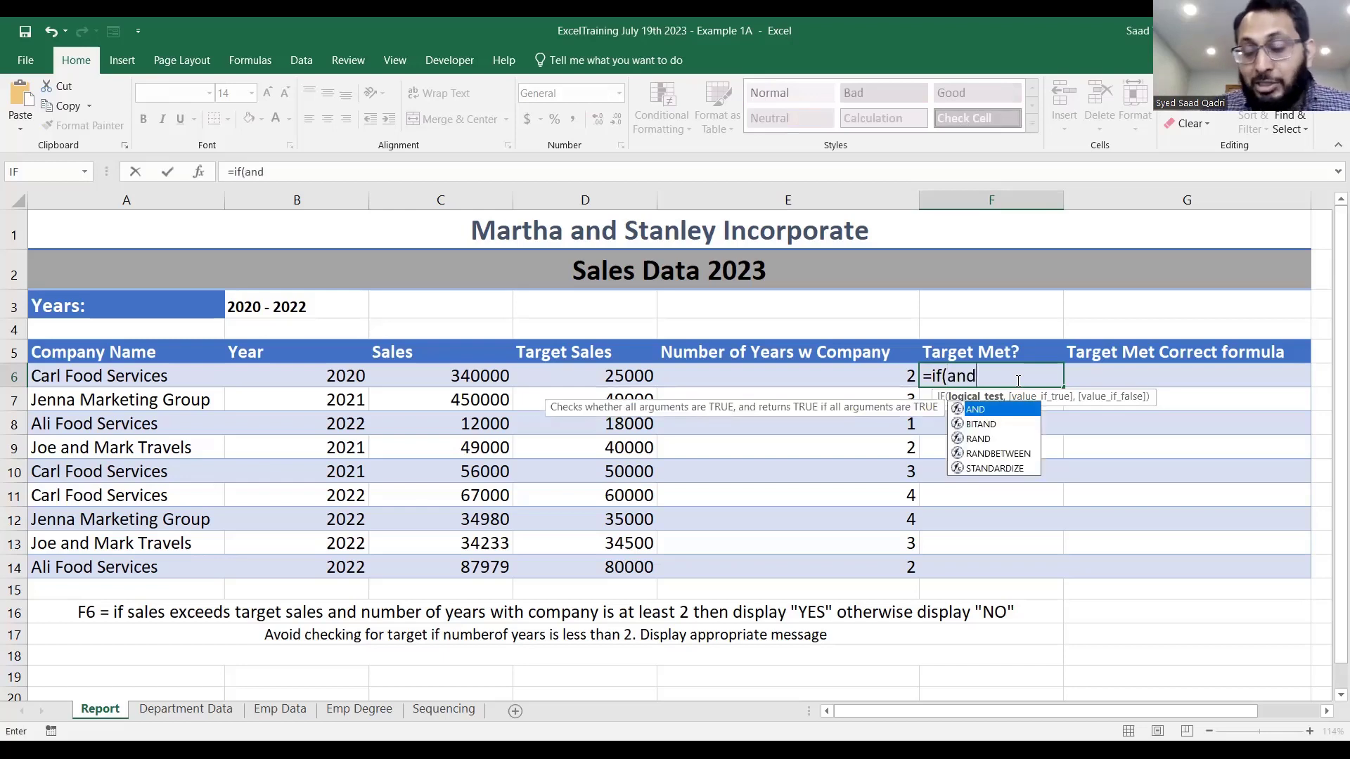
pyautogui.write('(')
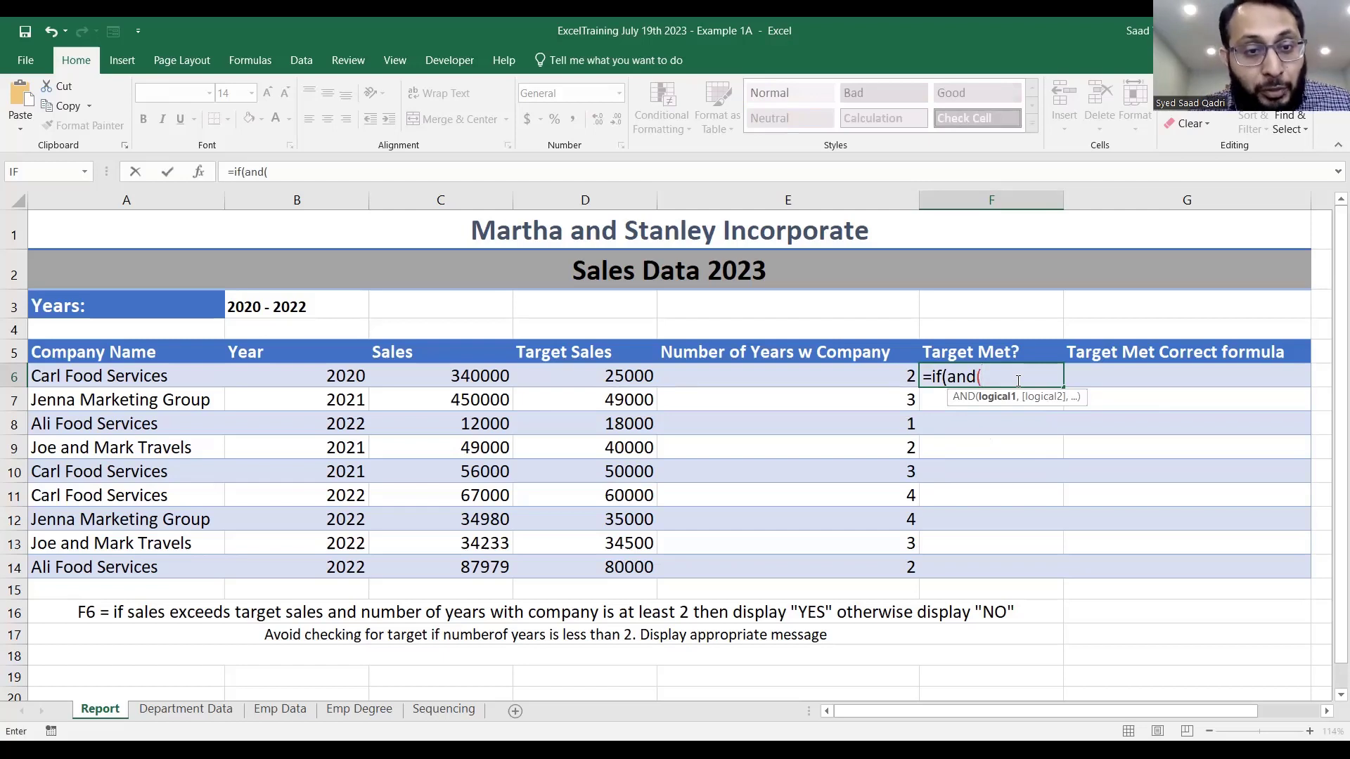
pyautogui.write('c')
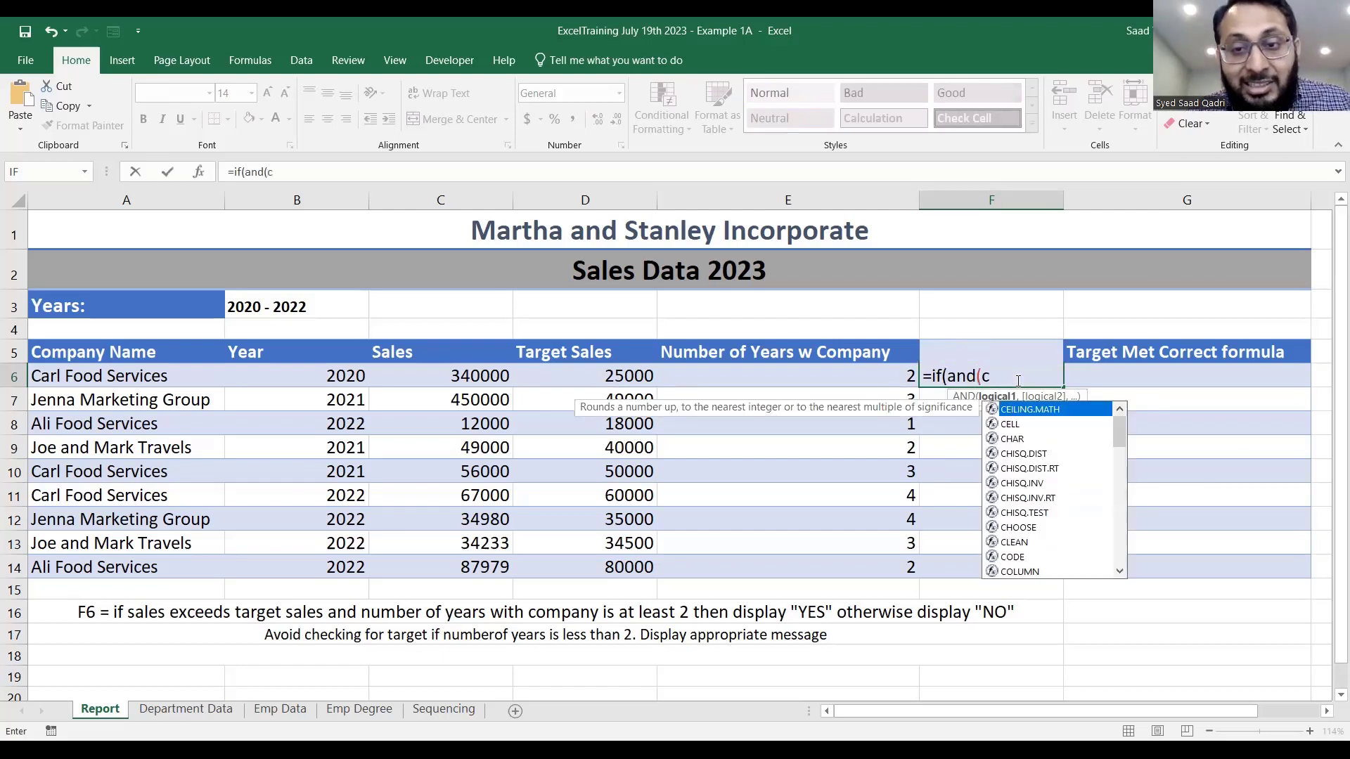
pyautogui.write('6')
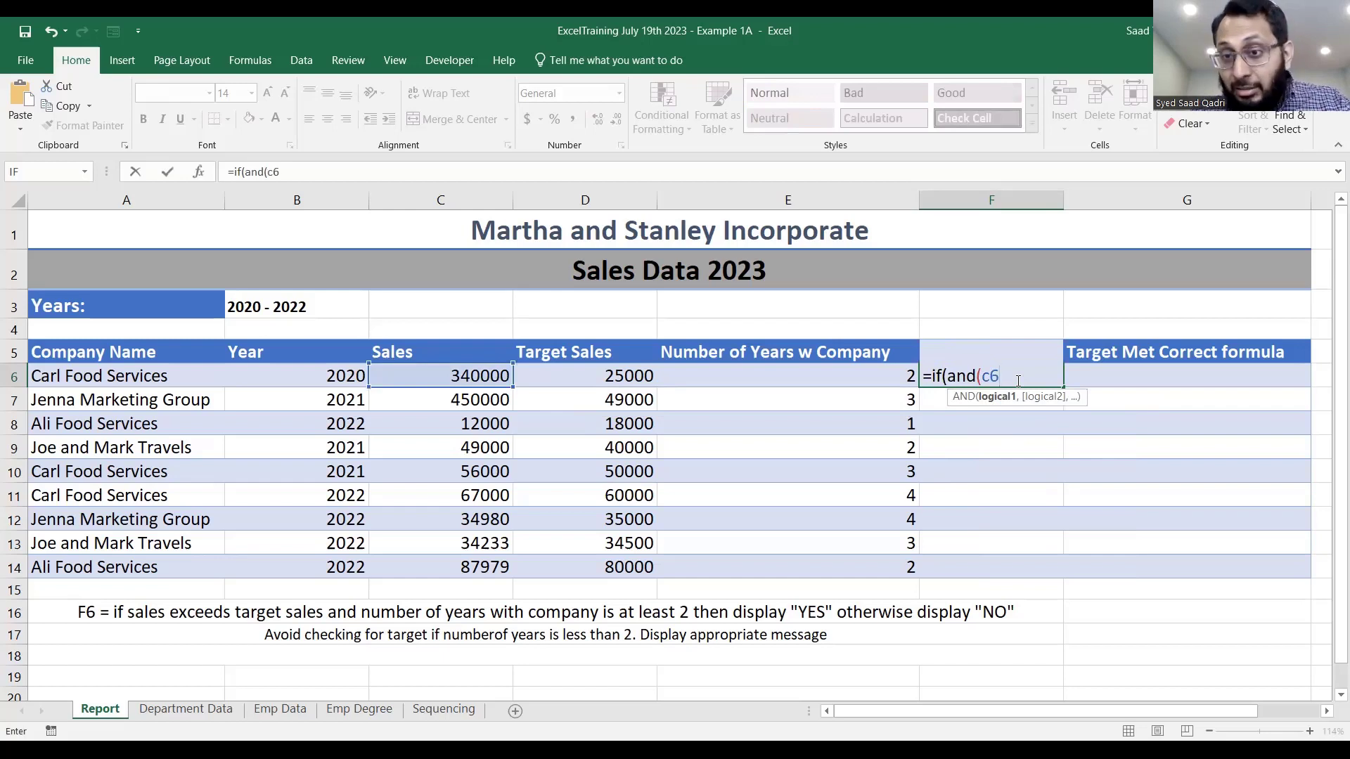
pyautogui.write('>')
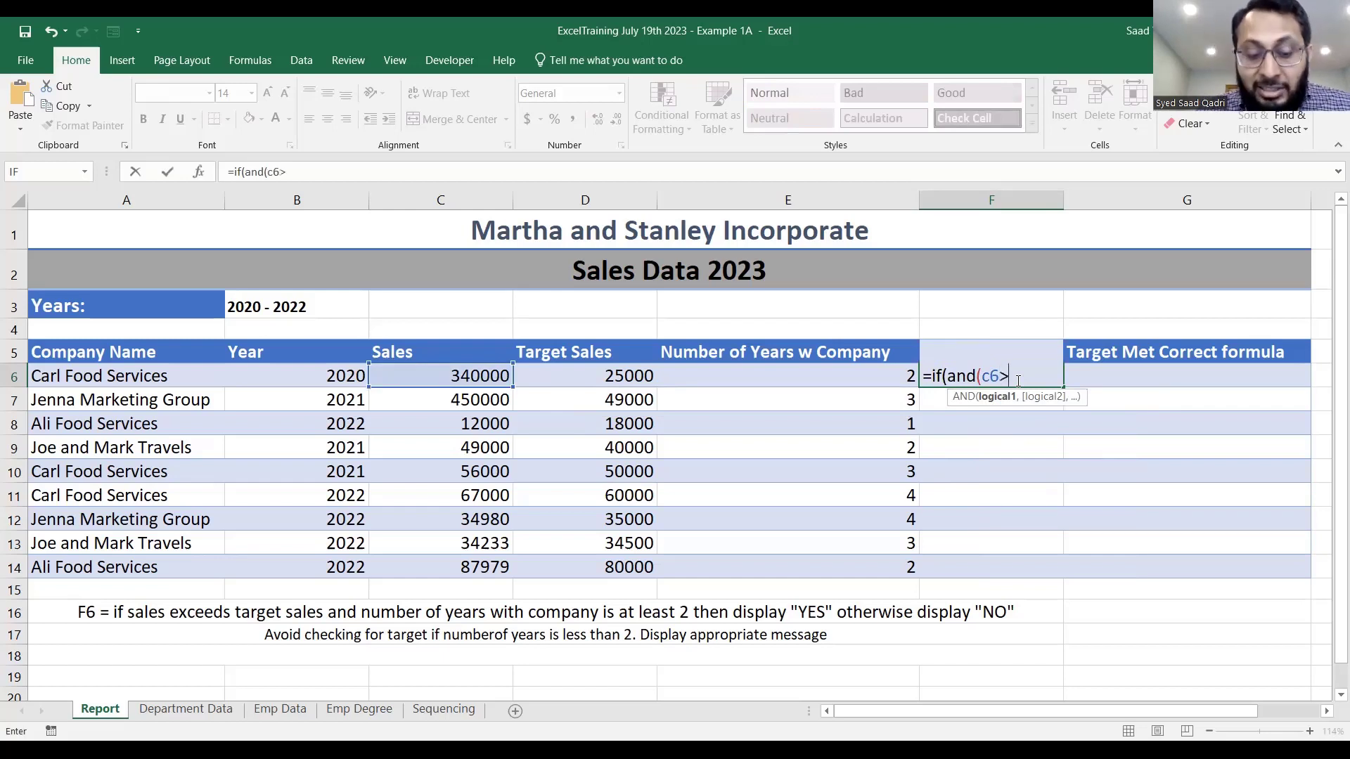
pyautogui.write('d6)')
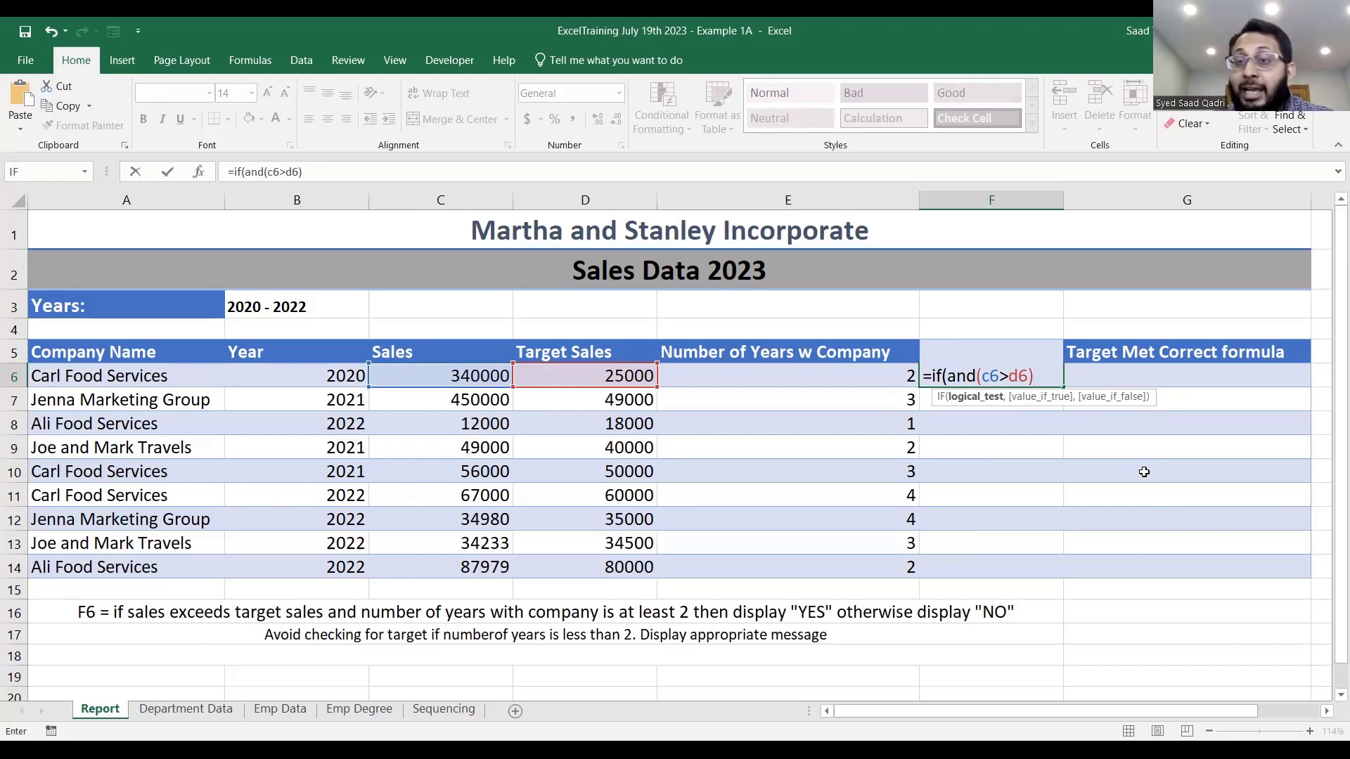
pyautogui.write(',')
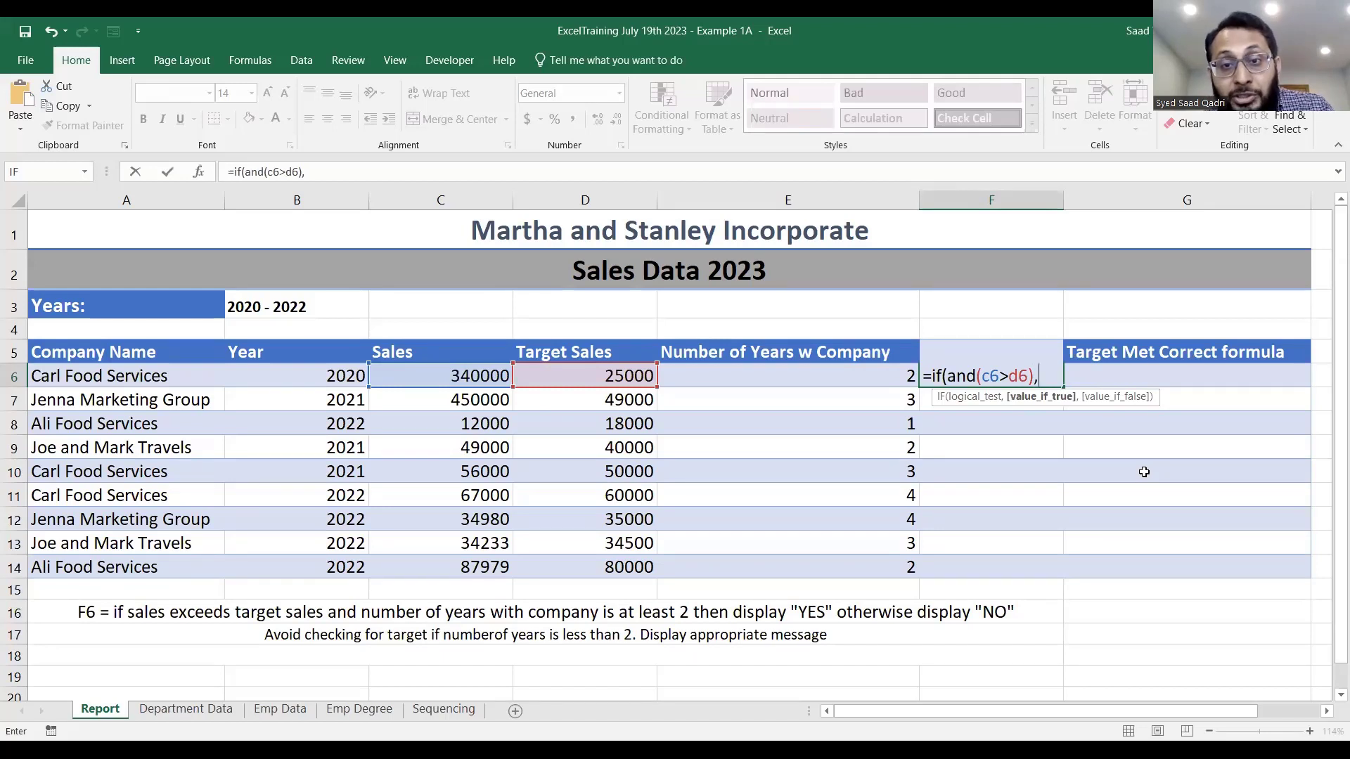
pyautogui.press('BackSpace')
pyautogui.write('e6')
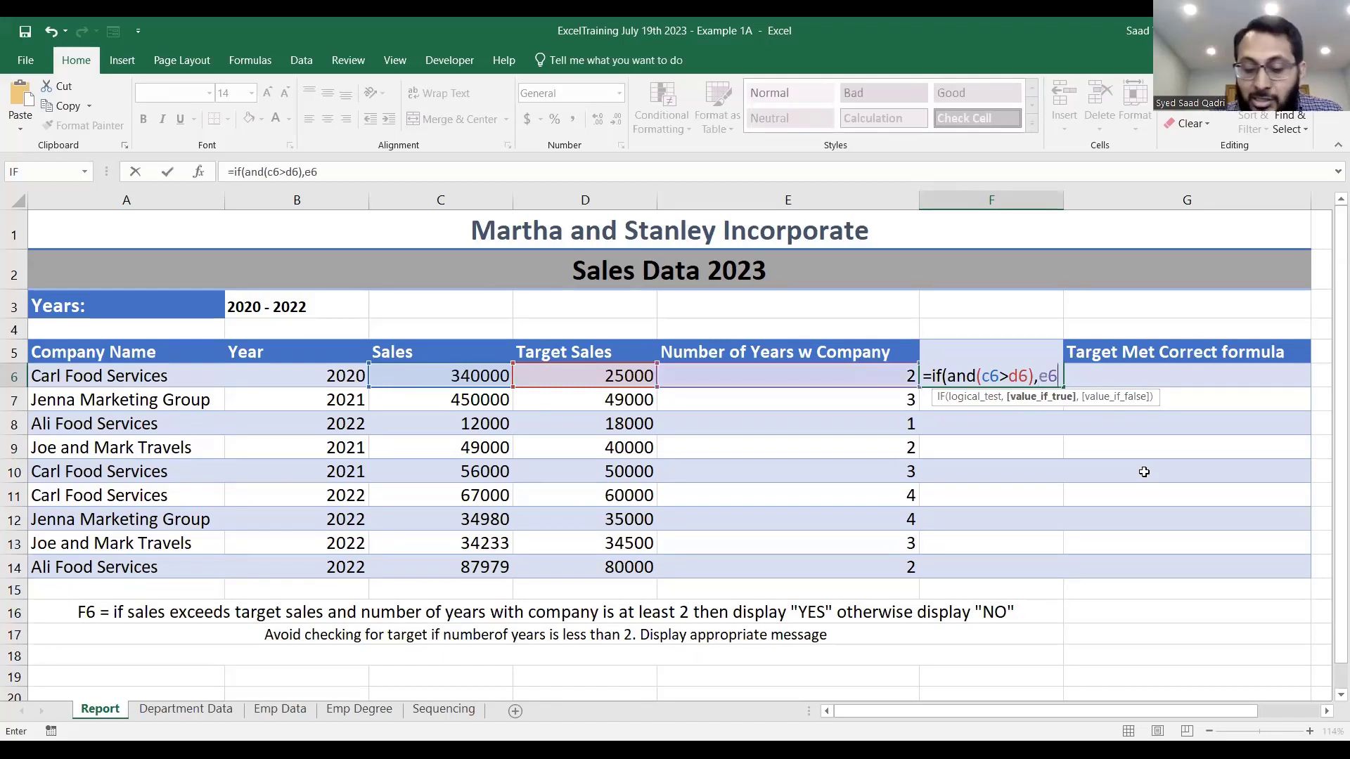
pyautogui.write('>=2')
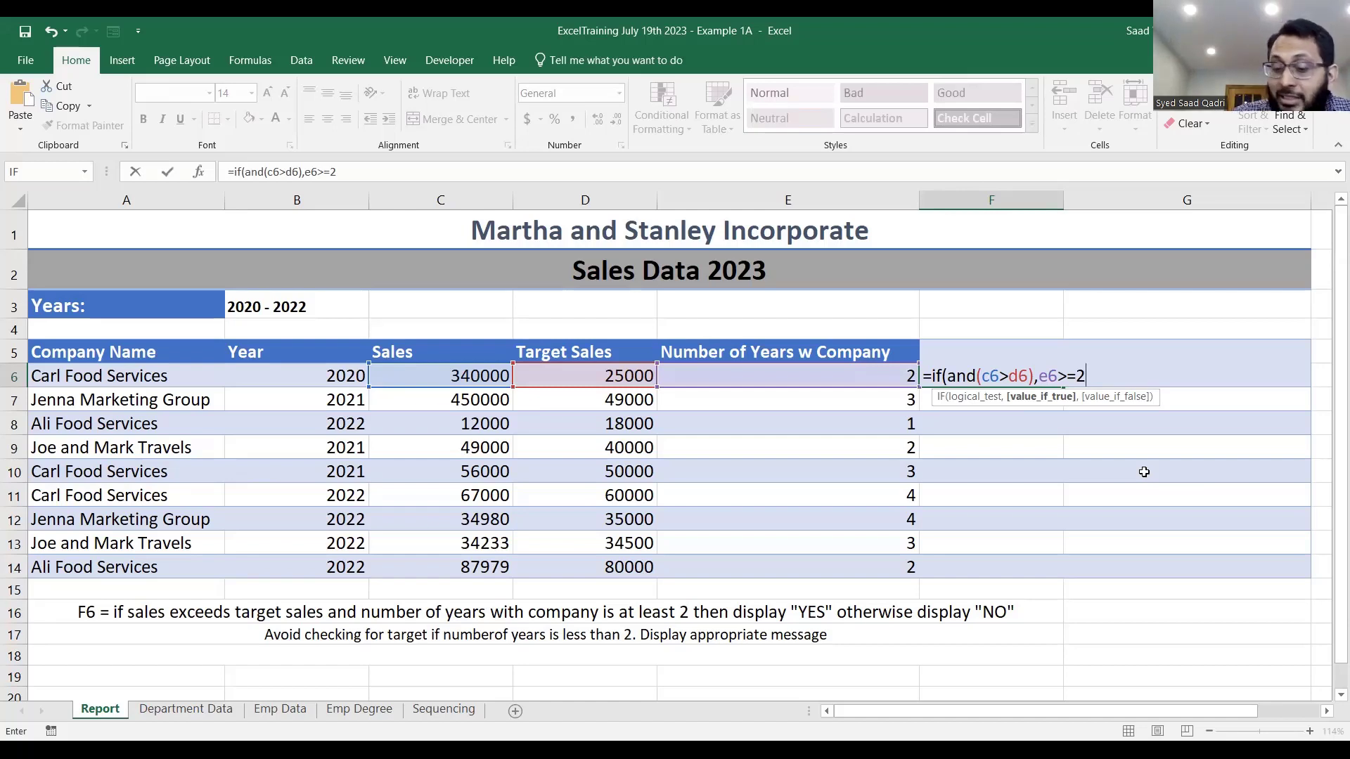
pyautogui.write(')')
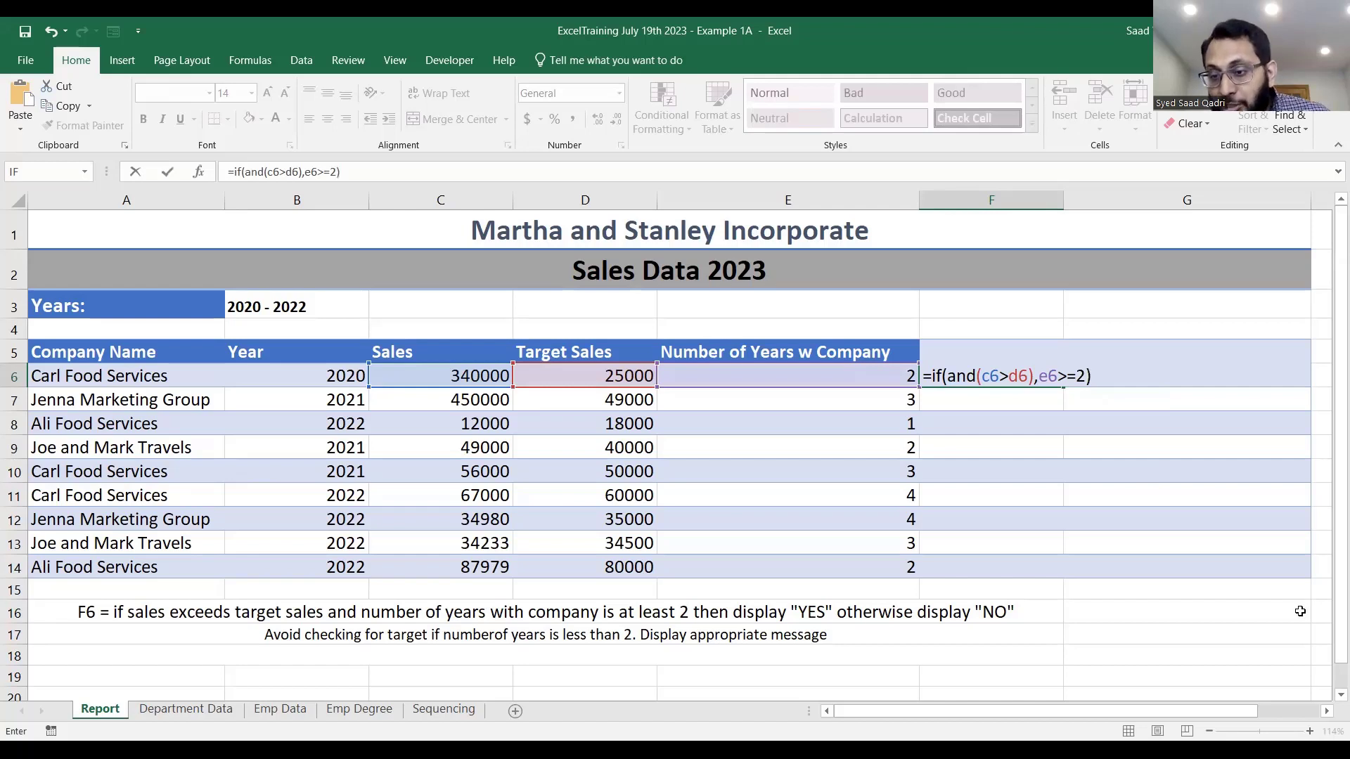
# Step: Extend the F6 formula with "YES" as the true result and "NO" as the false result, then close the IF
pyautogui.click(1125, 379)
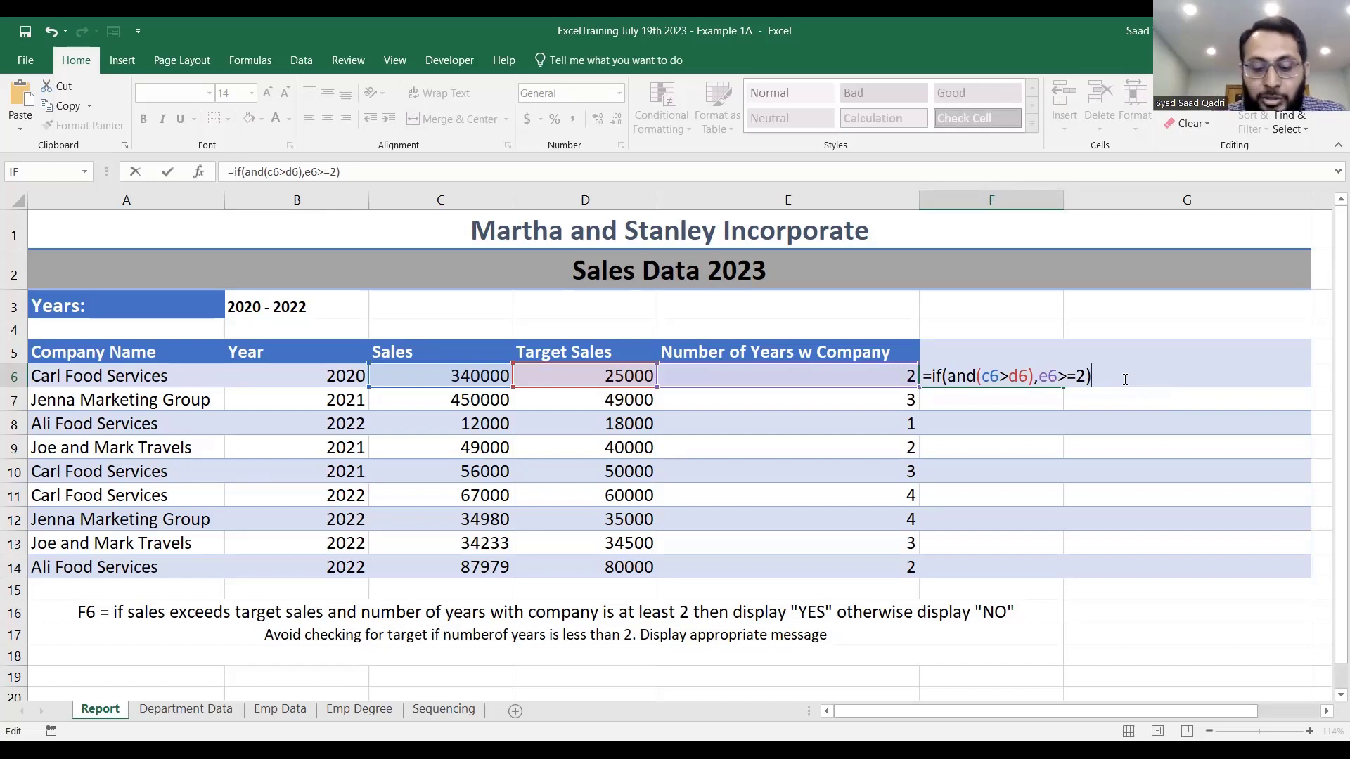
pyautogui.write(',"YES"')
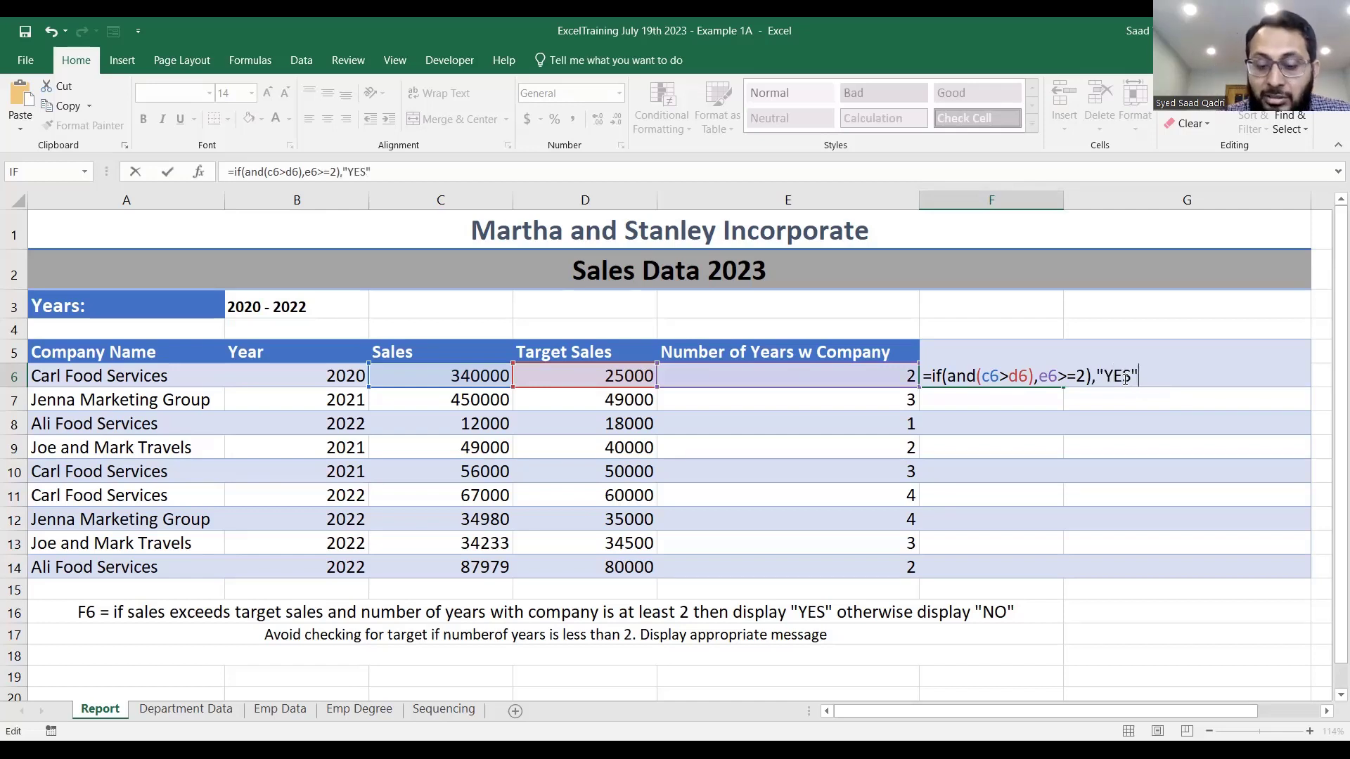
pyautogui.write(', ')
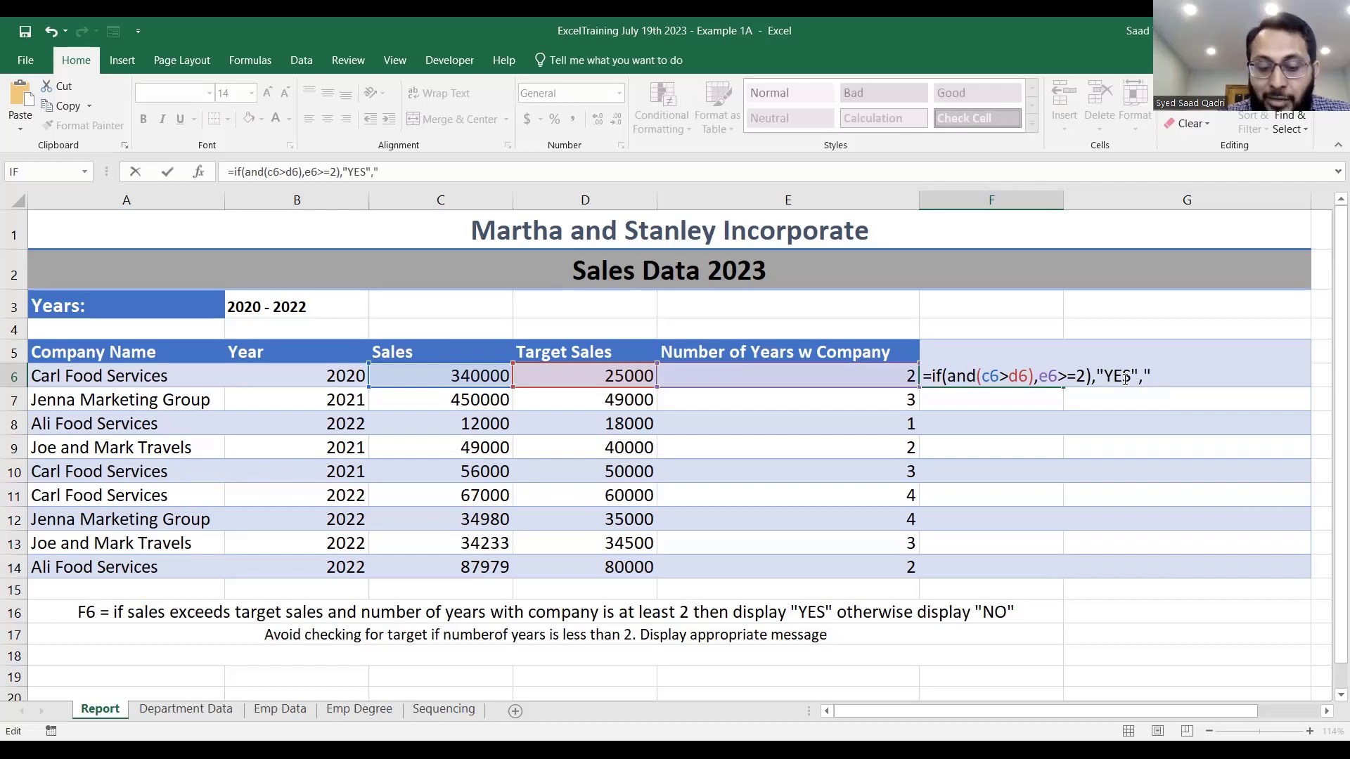
pyautogui.write('NO')
pyautogui.press('Return')
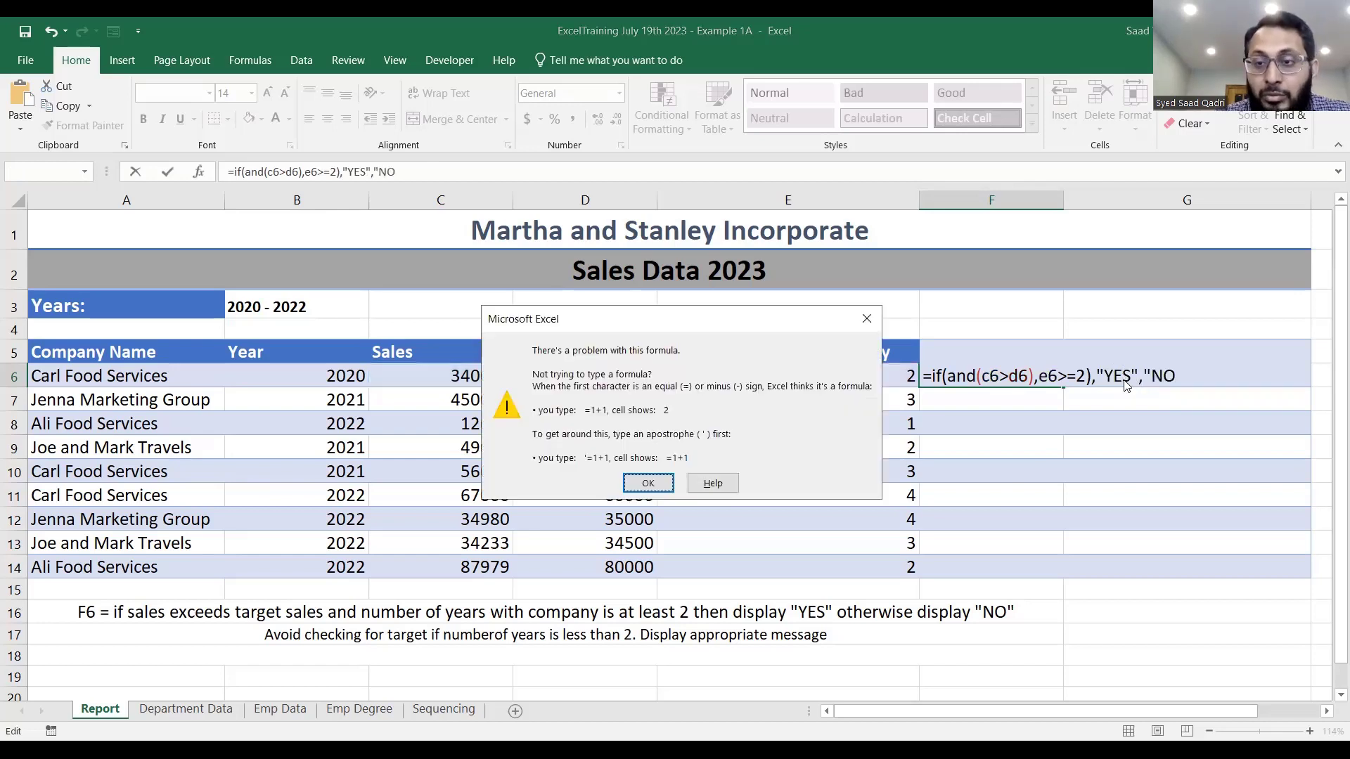
pyautogui.press('Return')
pyautogui.write('")')
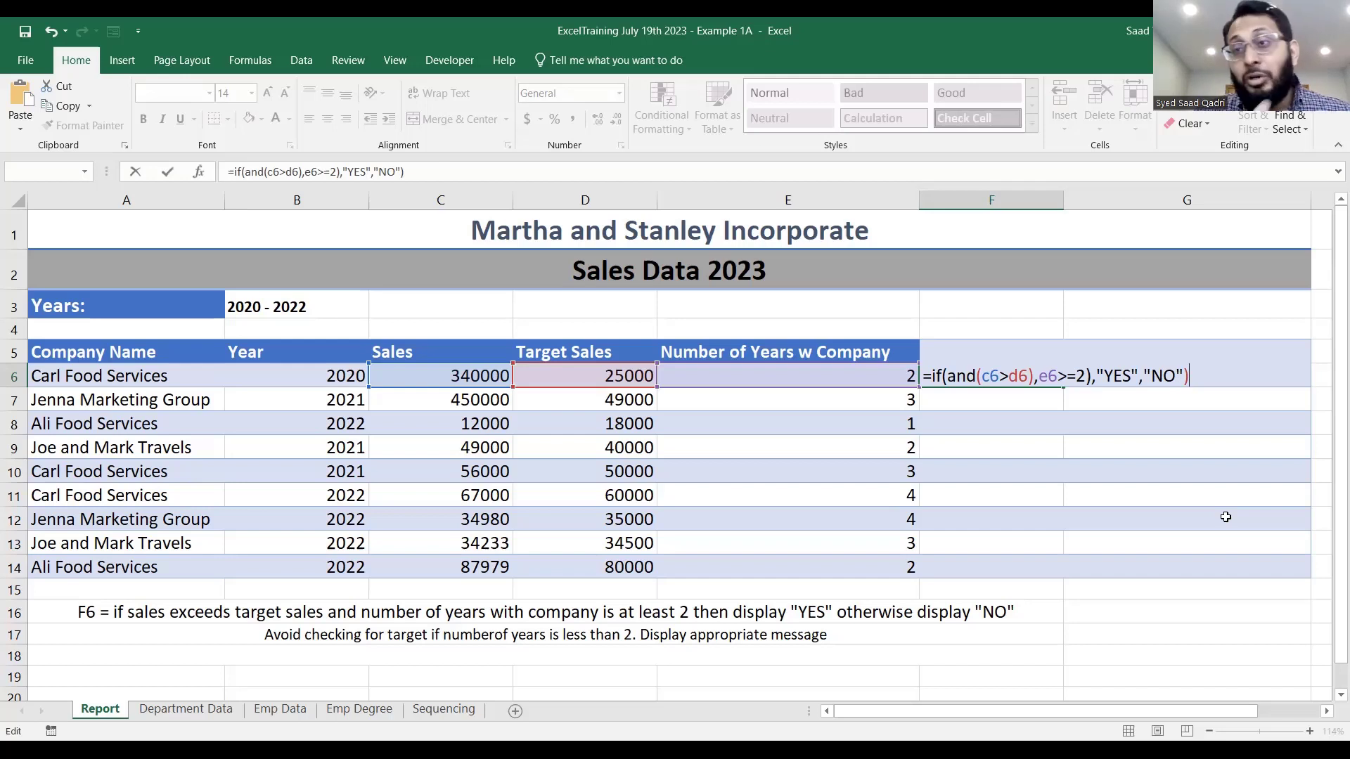
# Step: Remove the parenthesis after d6 so the F6 formula becomes =IF(AND(C6>D6,E6>=2),"YES","NO"), and commit it
pyautogui.press('Left')
pyautogui.press('Left')
pyautogui.press('Left')
pyautogui.press('Left')
pyautogui.press('Left')
pyautogui.press('Left')
pyautogui.press('Left')
pyautogui.press('Left')
pyautogui.press('Left')
pyautogui.press('Left')
pyautogui.press('Left')
pyautogui.press('Left')
pyautogui.press('Left')
pyautogui.press('Left')
pyautogui.press('Left')
pyautogui.press('Left')
pyautogui.press('Left')
pyautogui.press('Left')
pyautogui.press('Left')
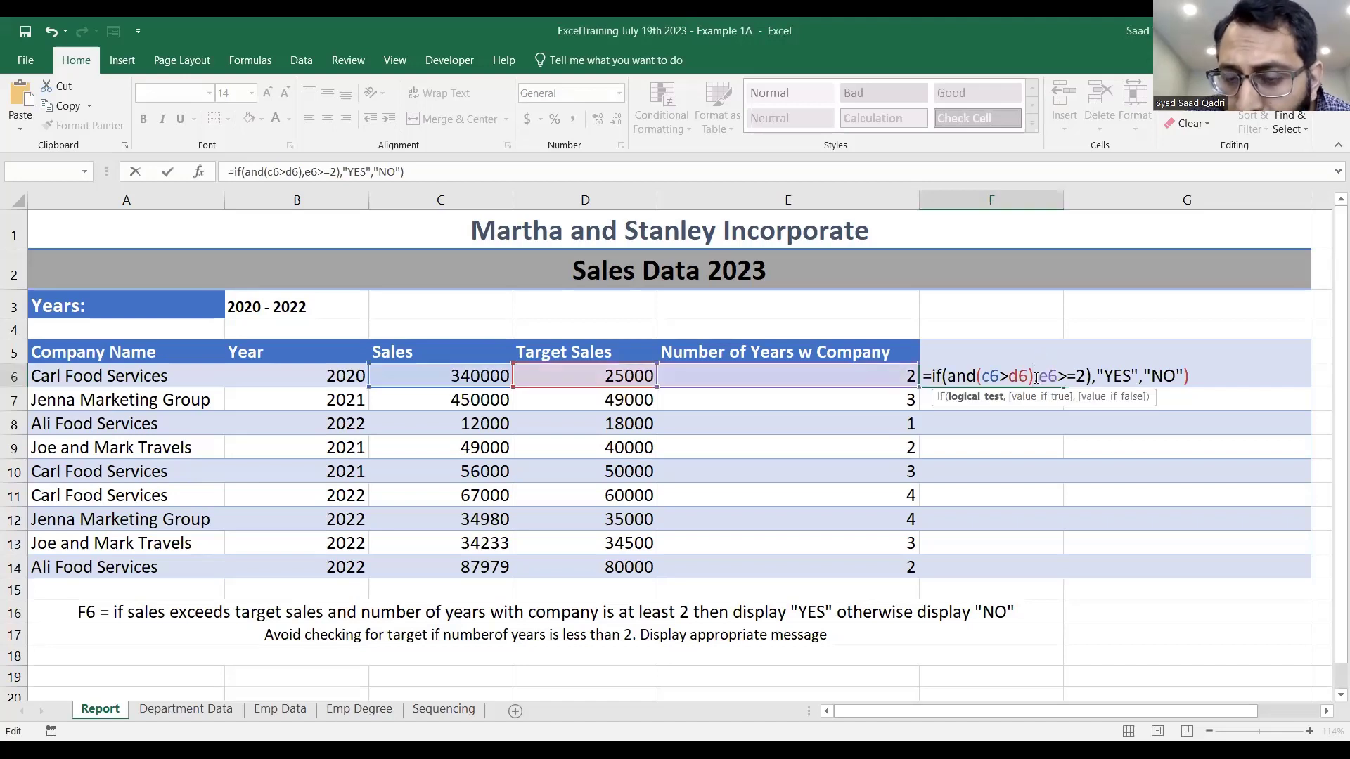
pyautogui.press('BackSpace')
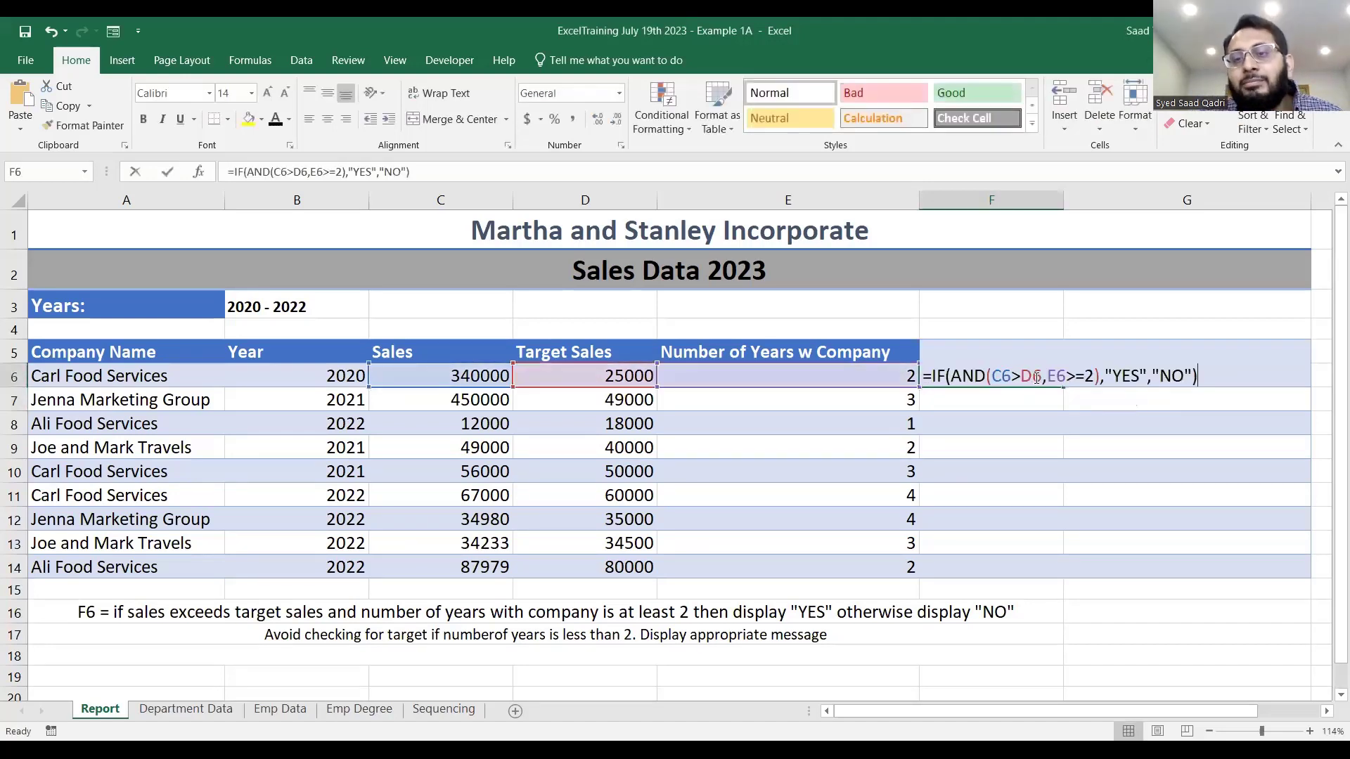
# Step: Examine the two AND conditions and the YES/NO results in the F6 formula
pyautogui.doubleClick(1036, 378)
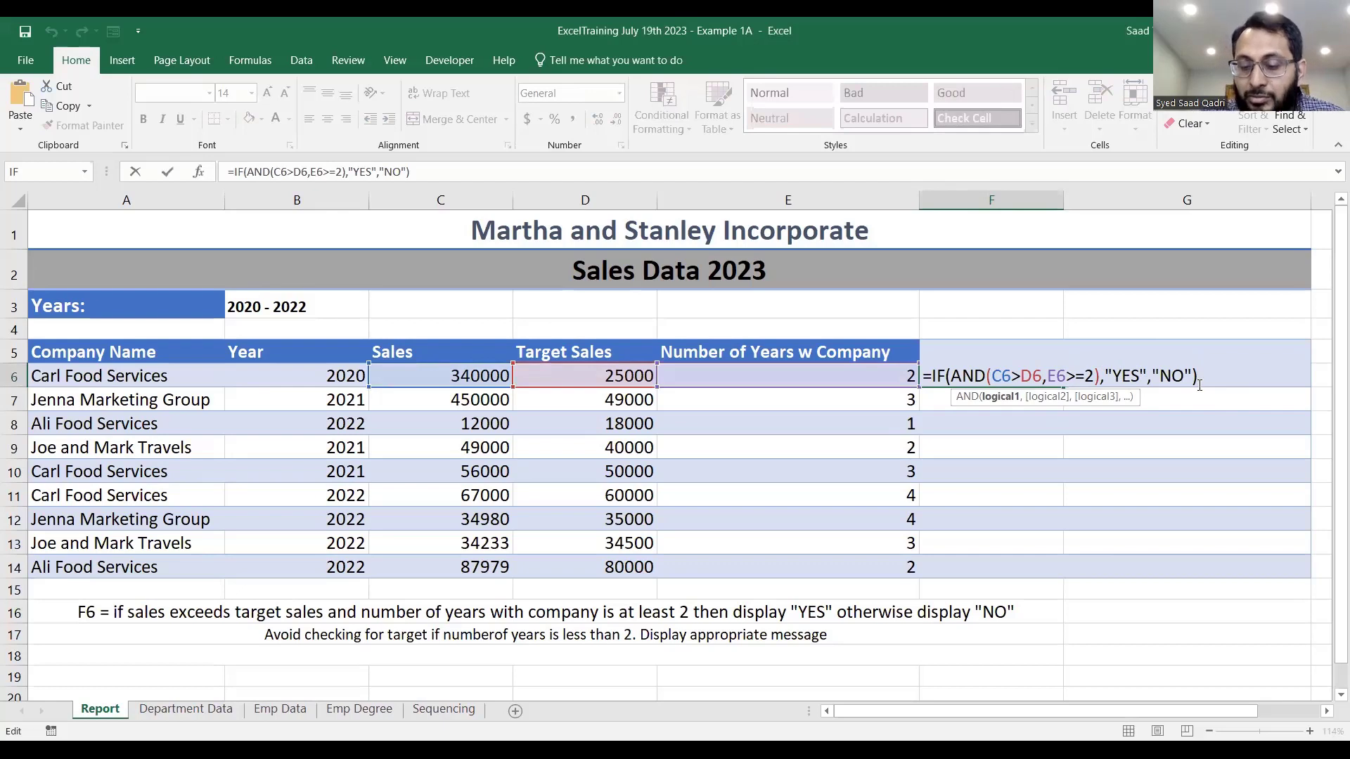
pyautogui.click(1047, 377)
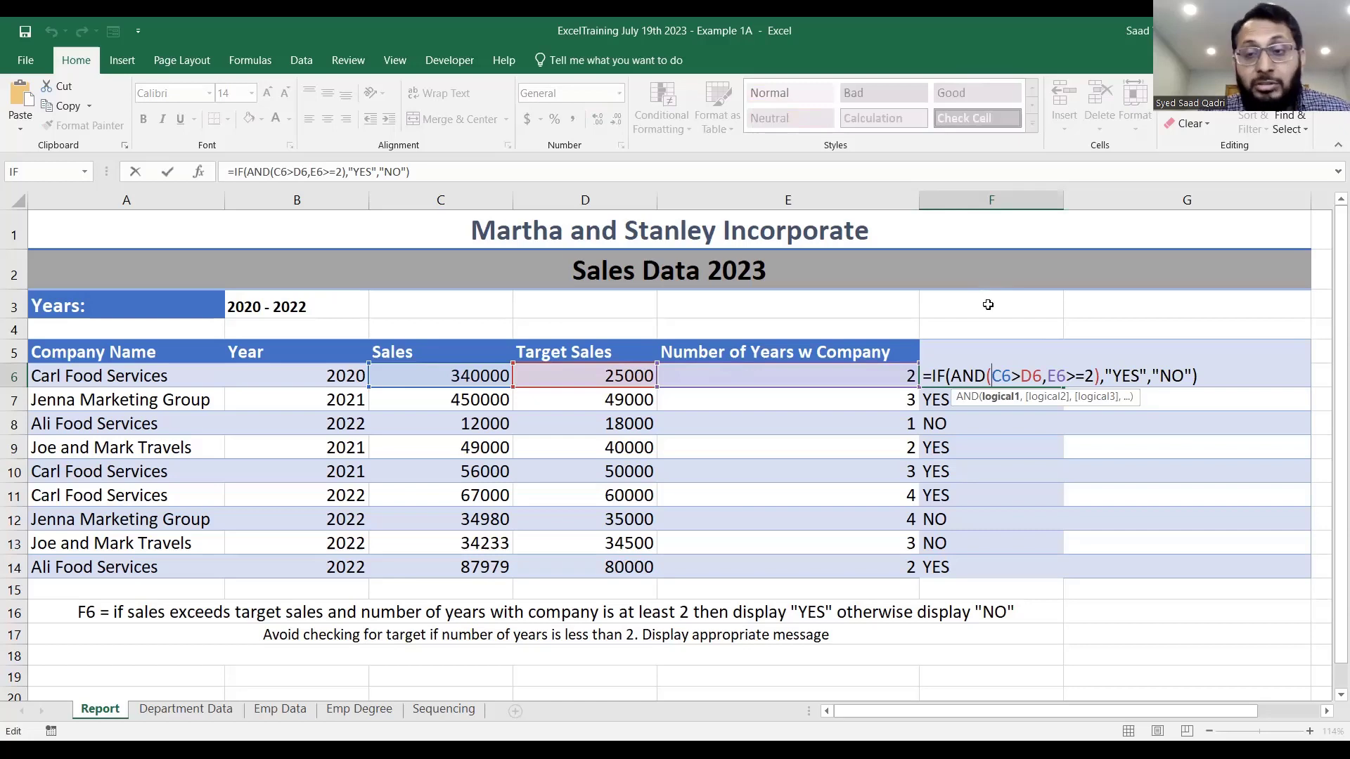
pyautogui.press('Return')
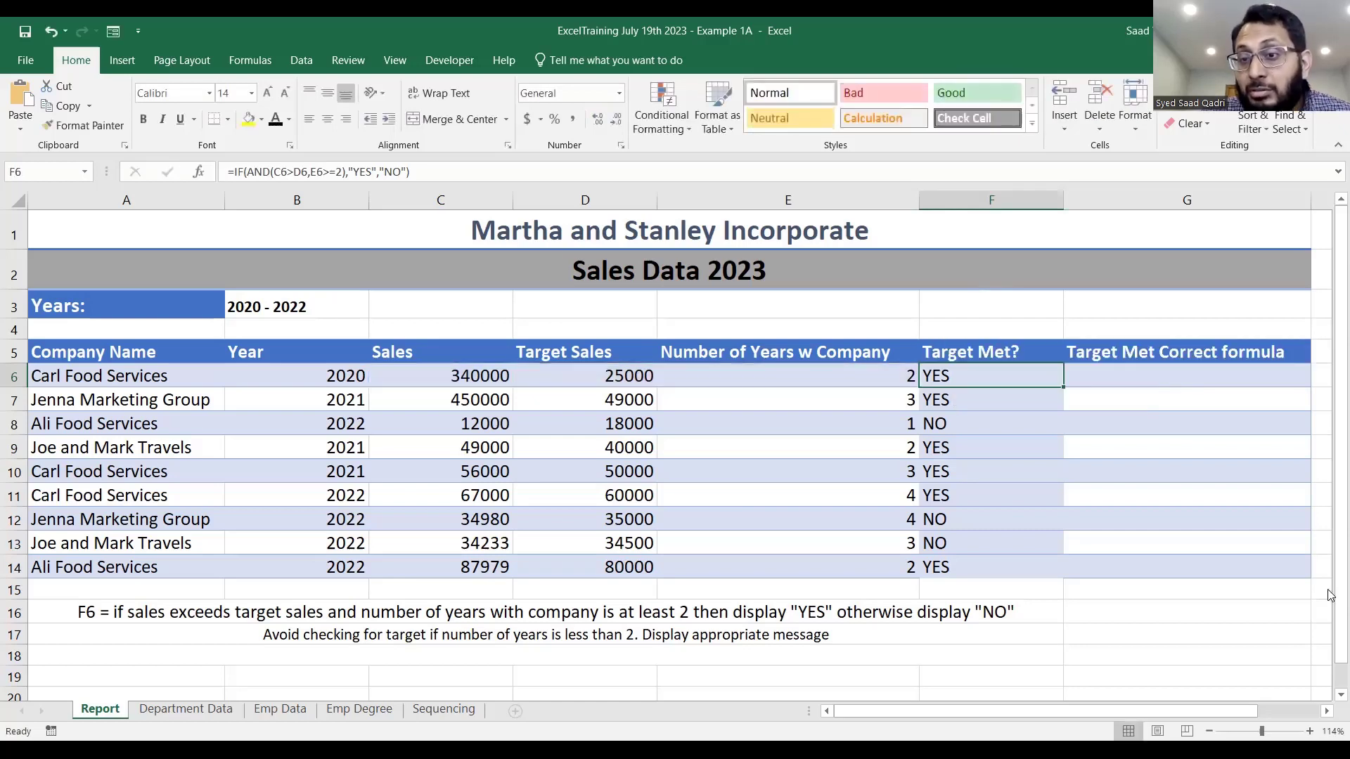
# Step: Start the Target Met Correct formula in G6 with =if(and(), leaving the insertion point inside the AND parentheses
pyautogui.click(1211, 372)
pyautogui.doubleClick(1212, 373)
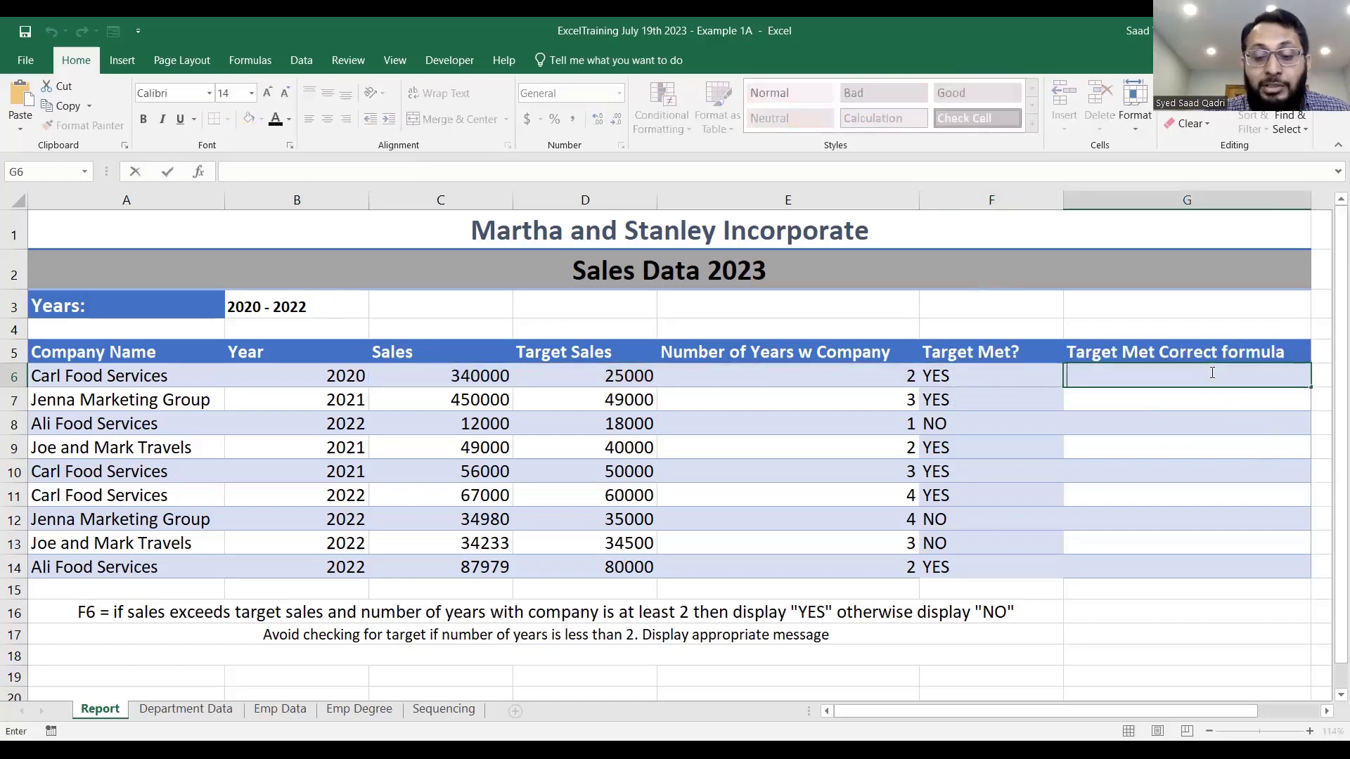
pyautogui.write('=')
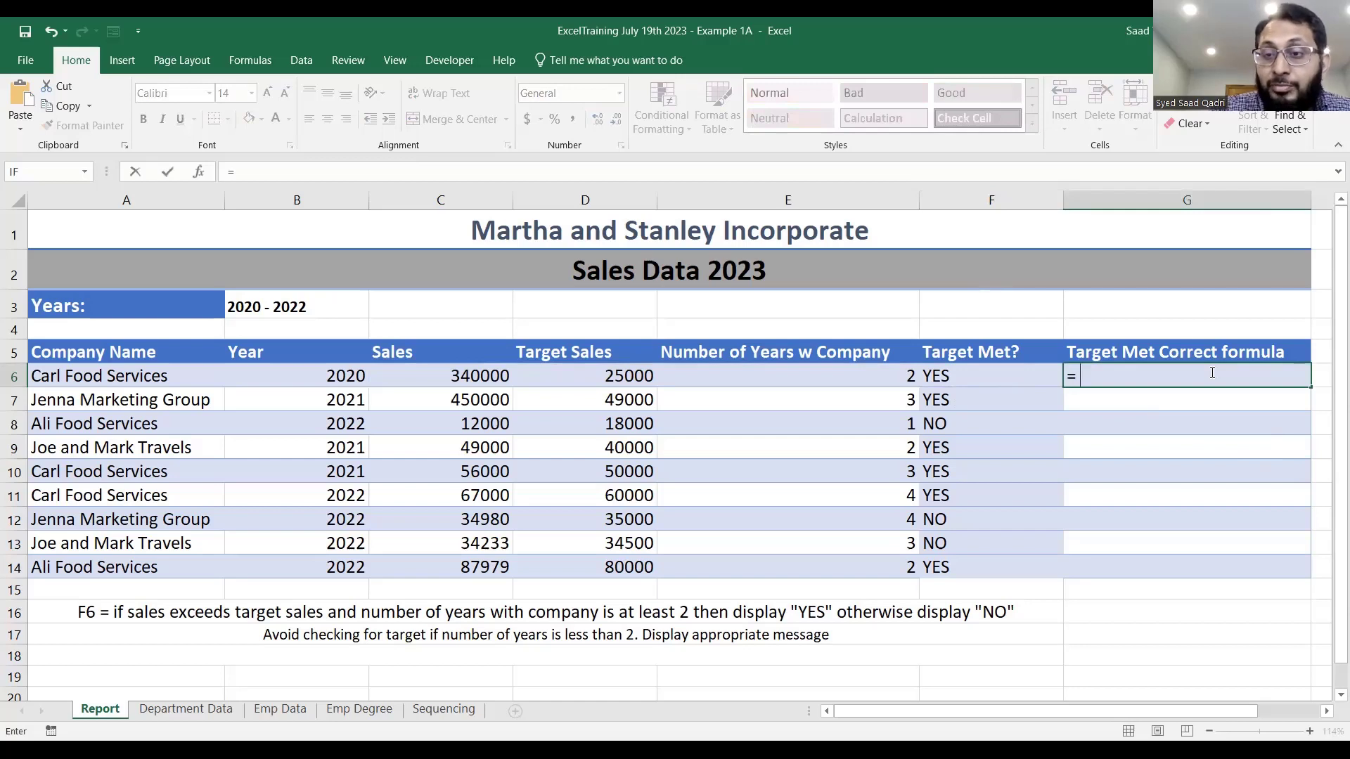
pyautogui.write('if(')
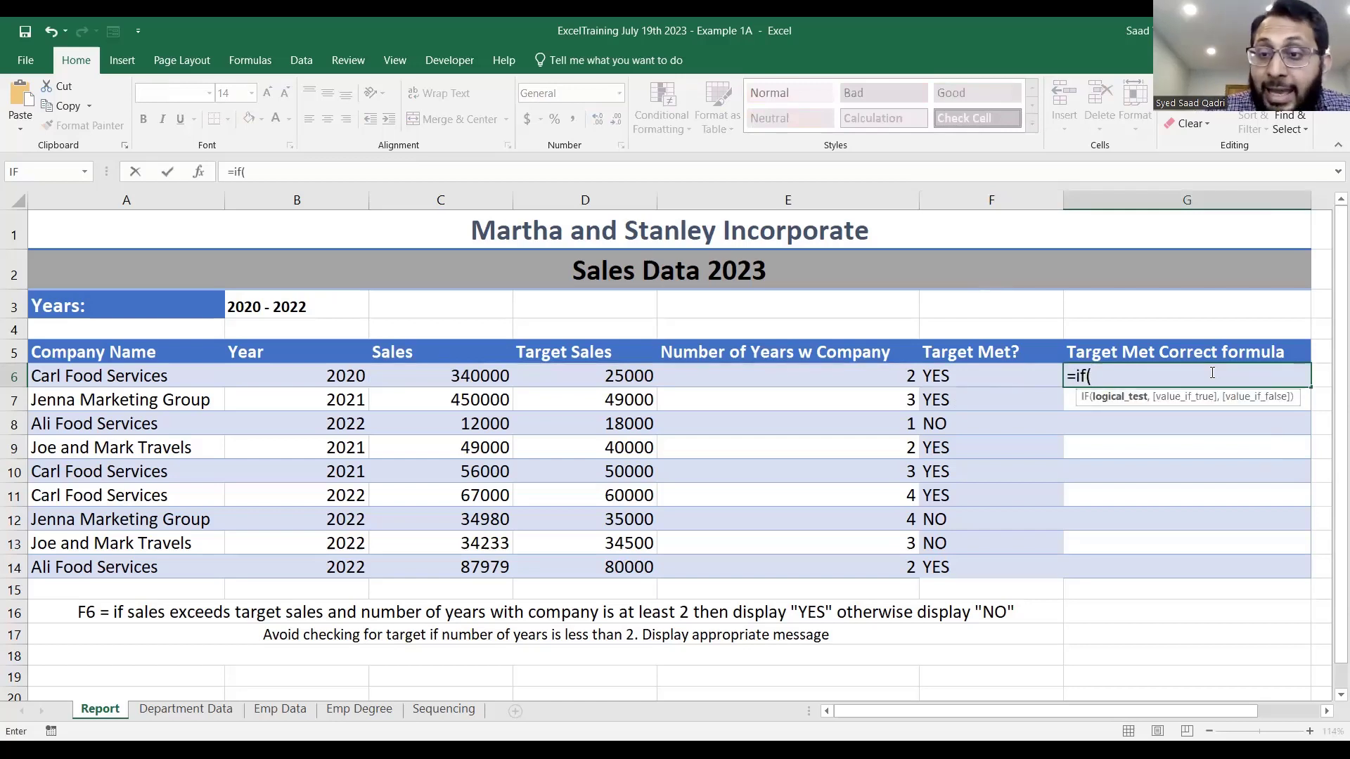
pyautogui.write('and')
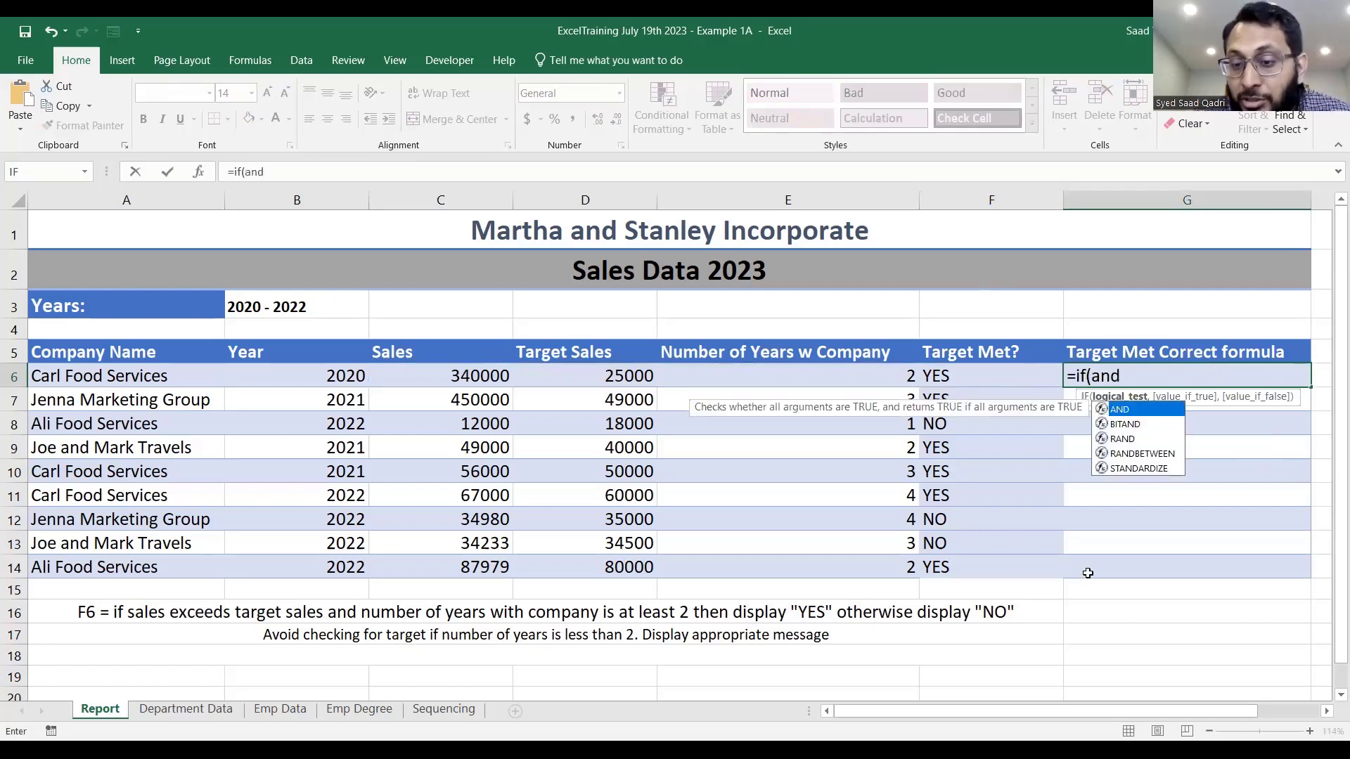
pyautogui.write('()')
pyautogui.moveTo(903, 711); pyautogui.dragTo(963, 725)
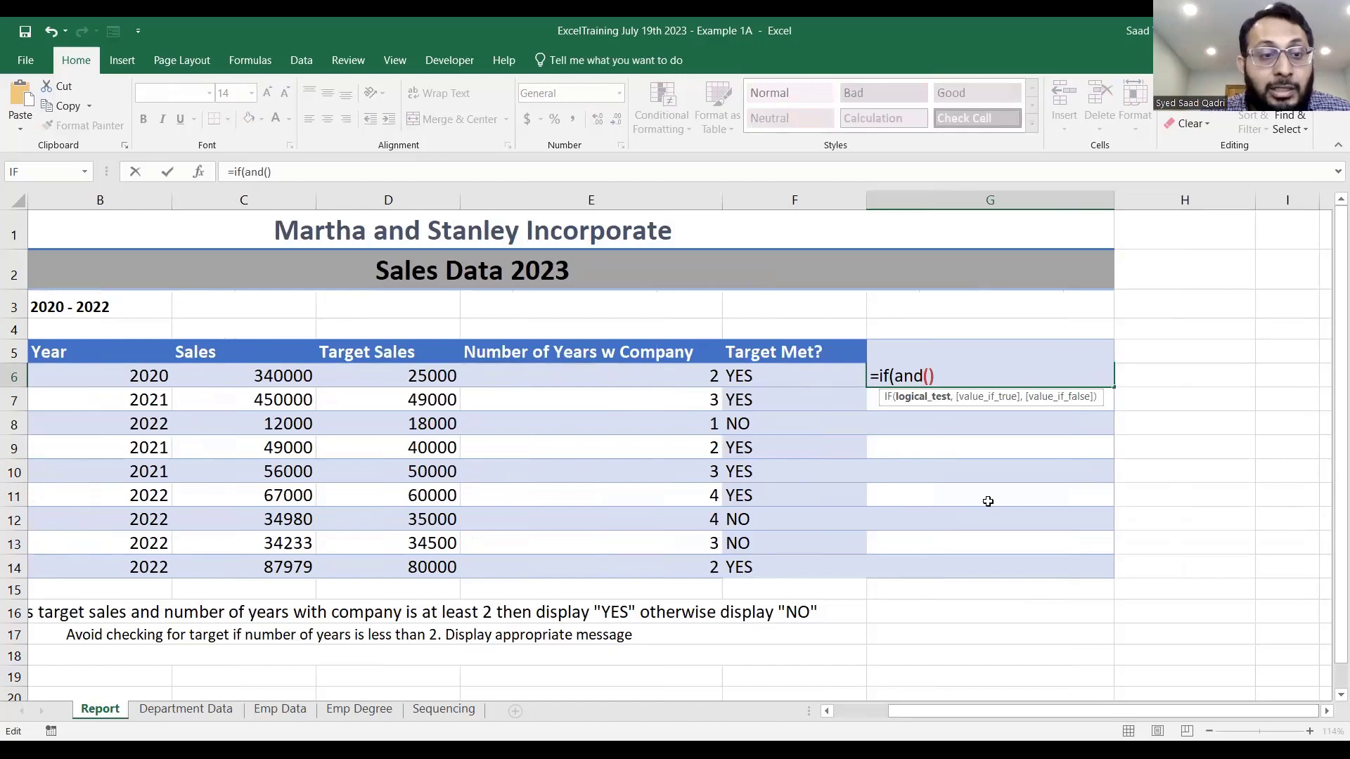
pyautogui.press('Left')
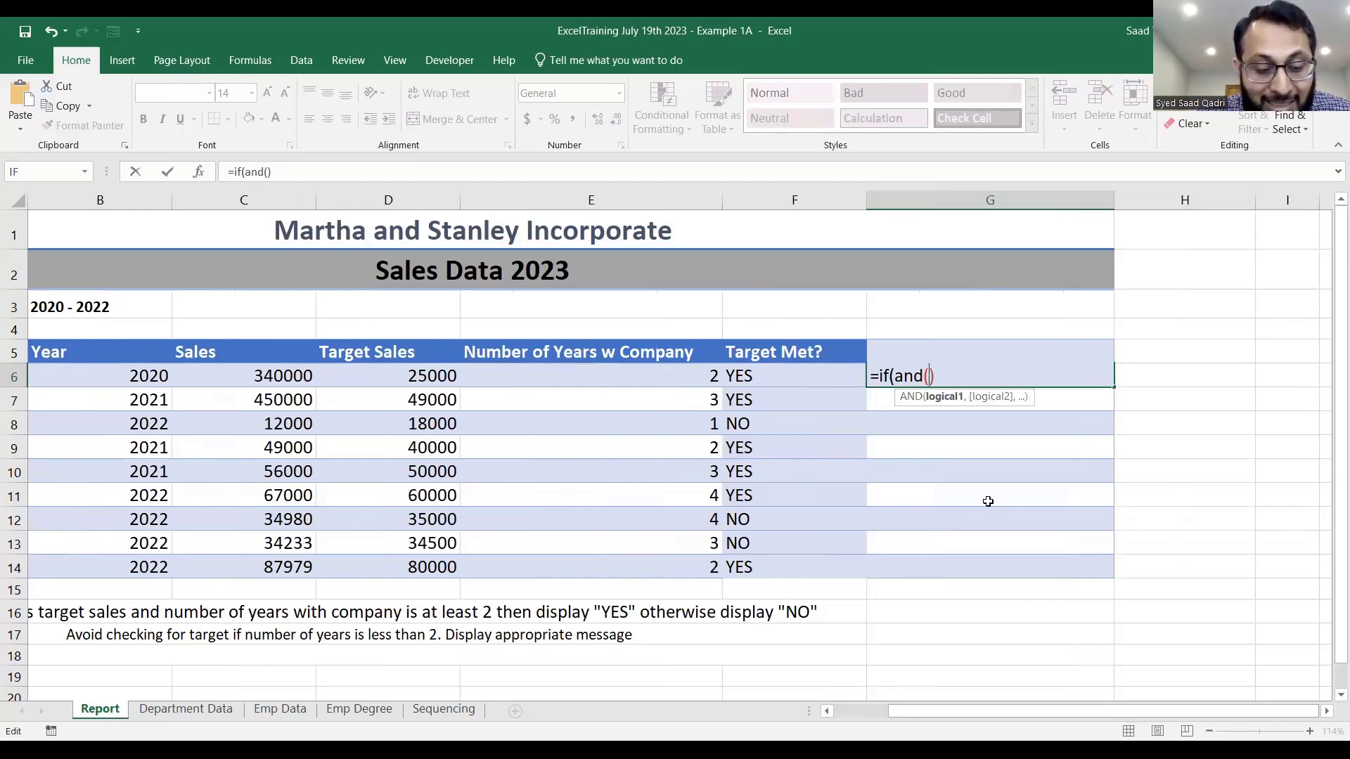
# Step: Fill the AND in the G6 formula with the conditions c6>d6 and e6>=2
pyautogui.write('c6>')
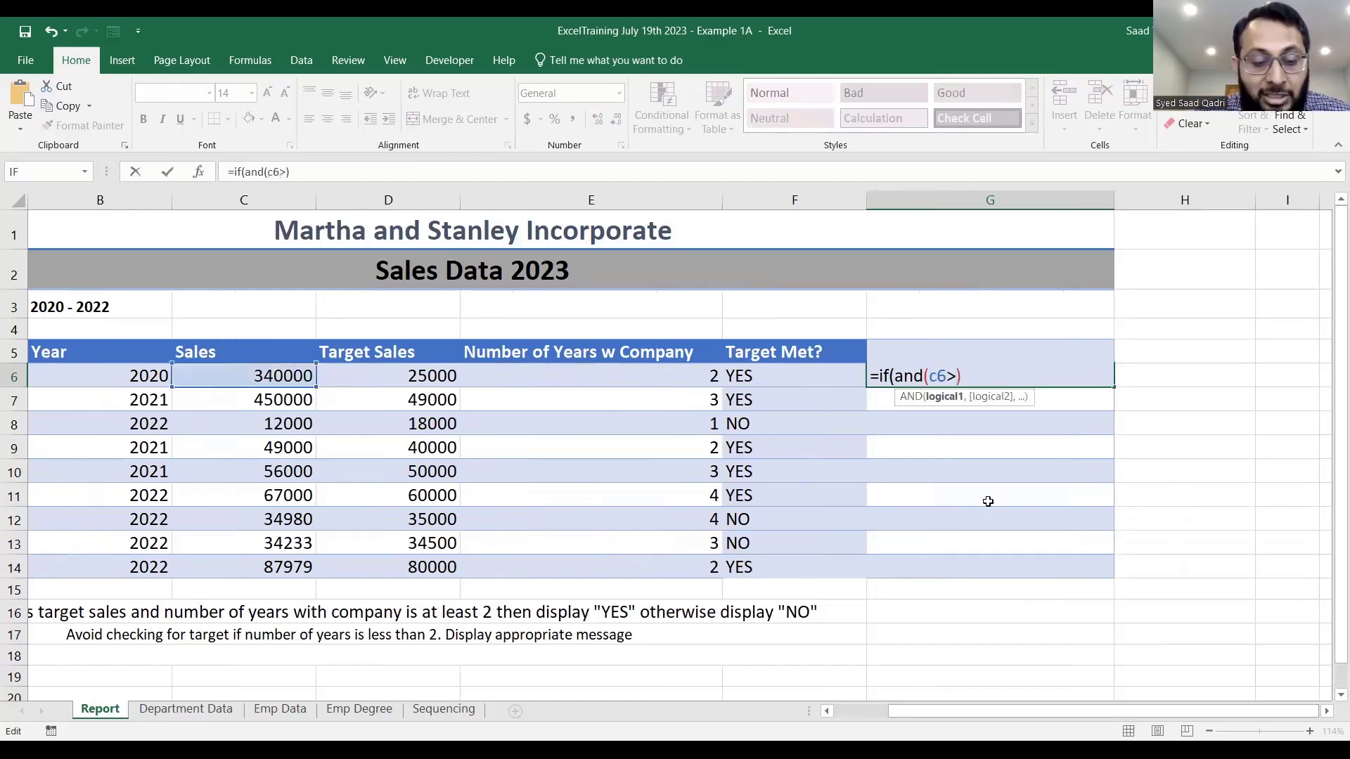
pyautogui.write('d6')
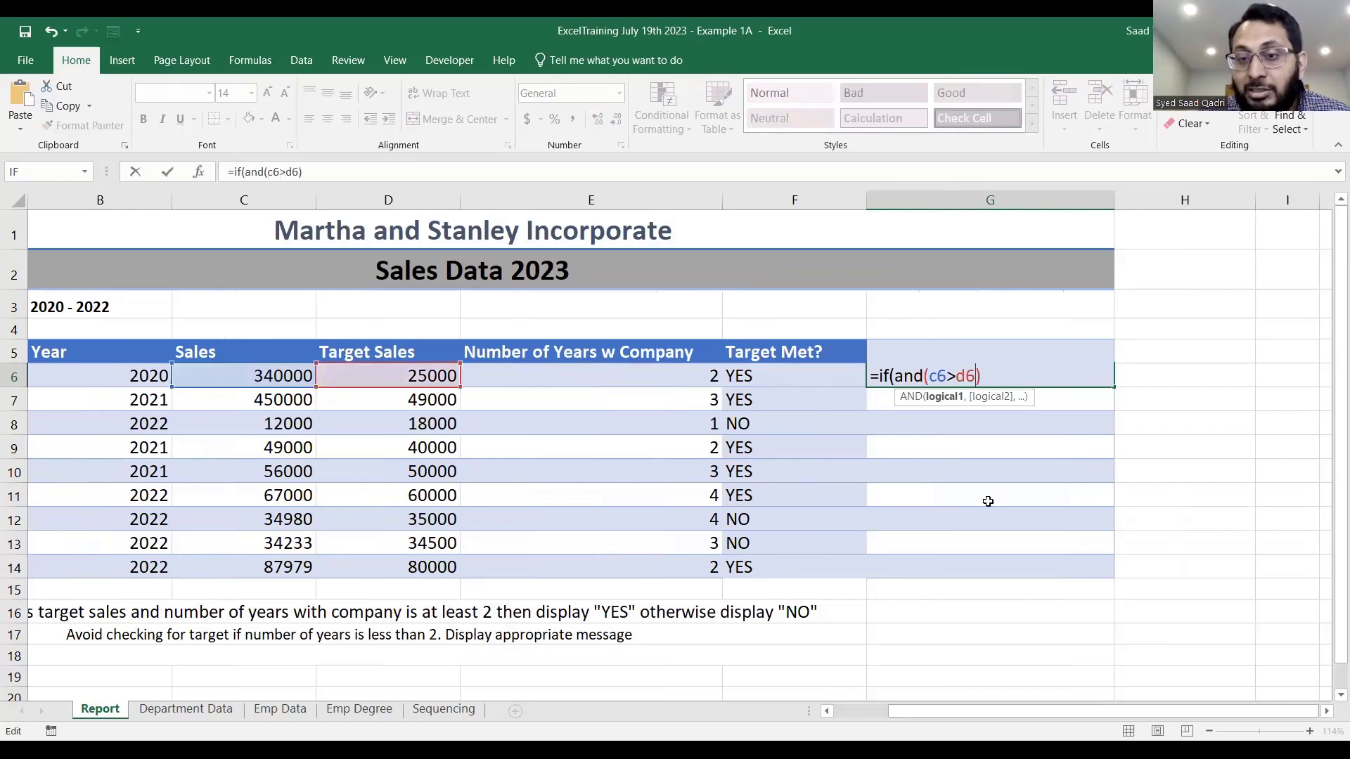
pyautogui.write(',')
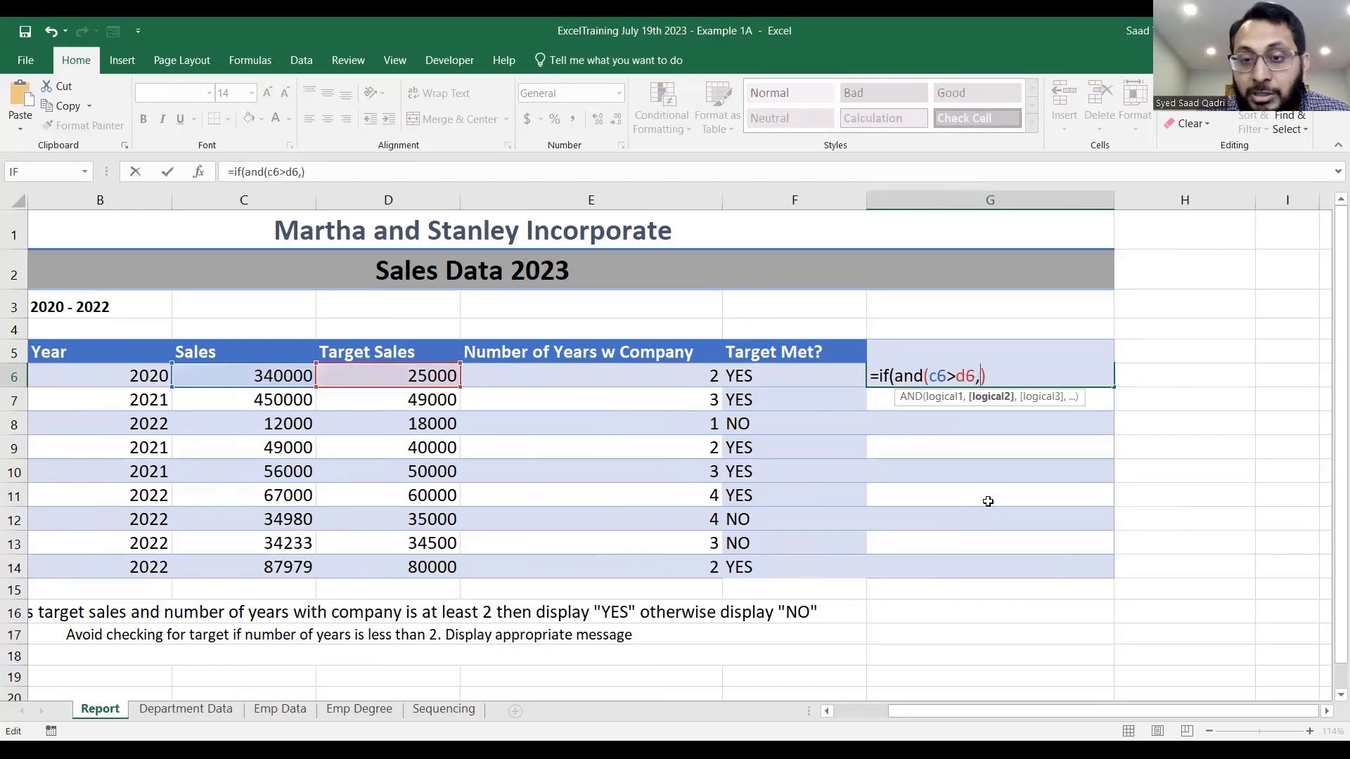
pyautogui.press('Right')
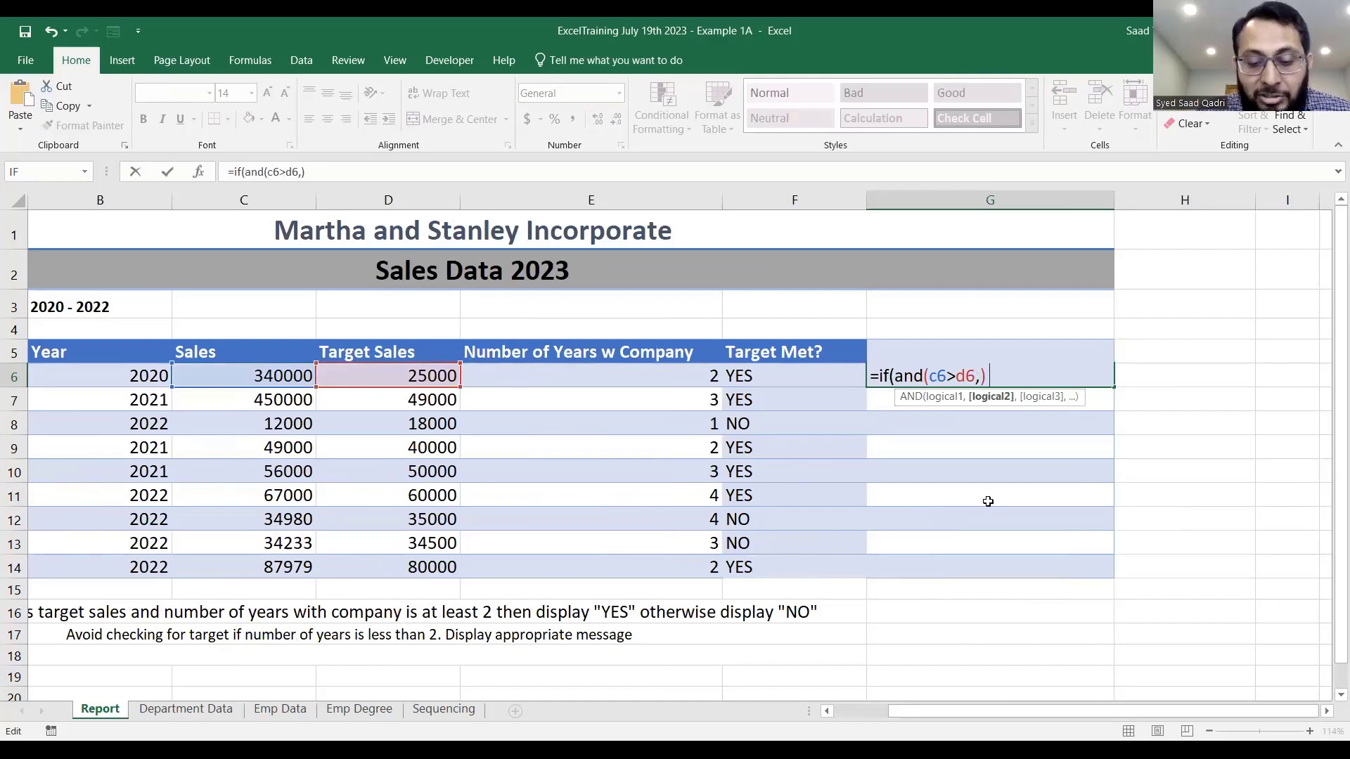
pyautogui.press('Left')
pyautogui.write('e6>=2')
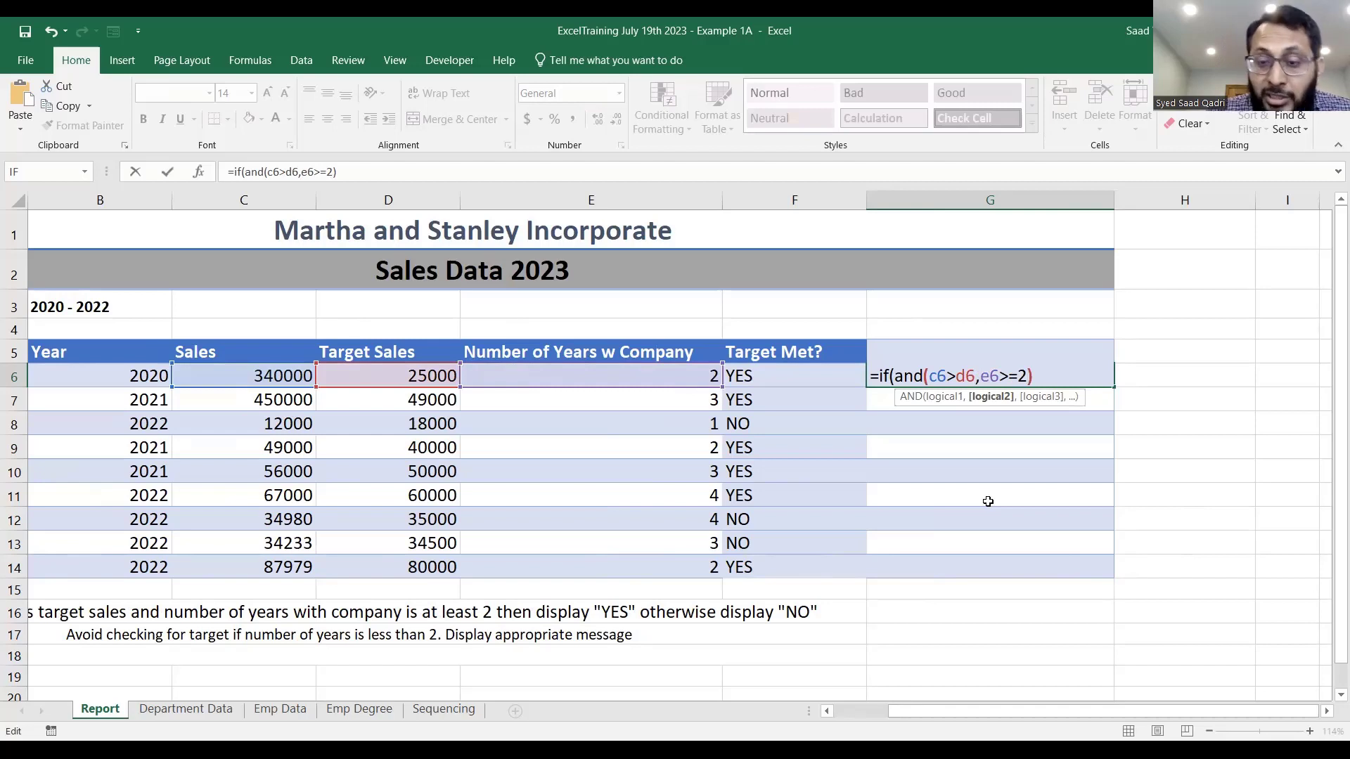
# Step: Add "YES" as the true result of the G6 formula and start a nested IF testing e6<2 as its false result
pyautogui.press('Right')
pyautogui.write(',"YES"')
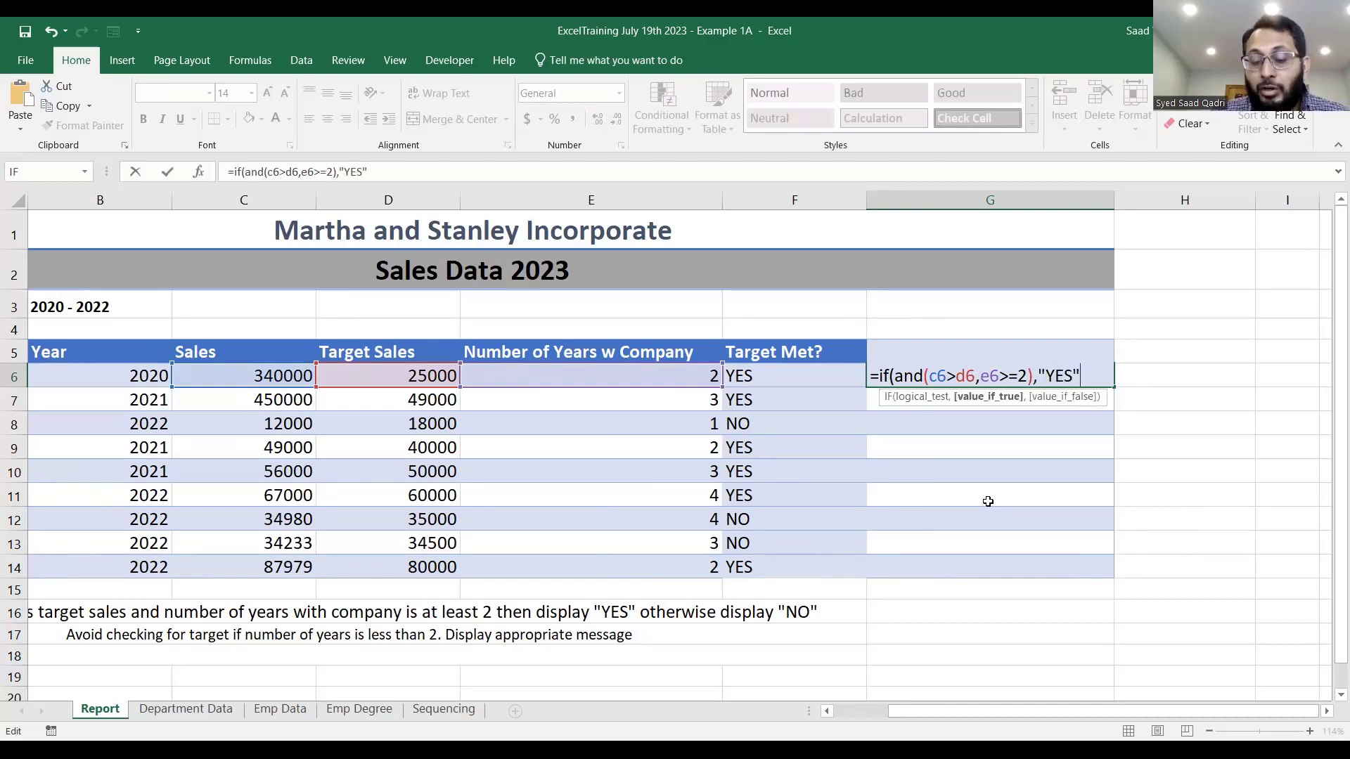
pyautogui.write(',')
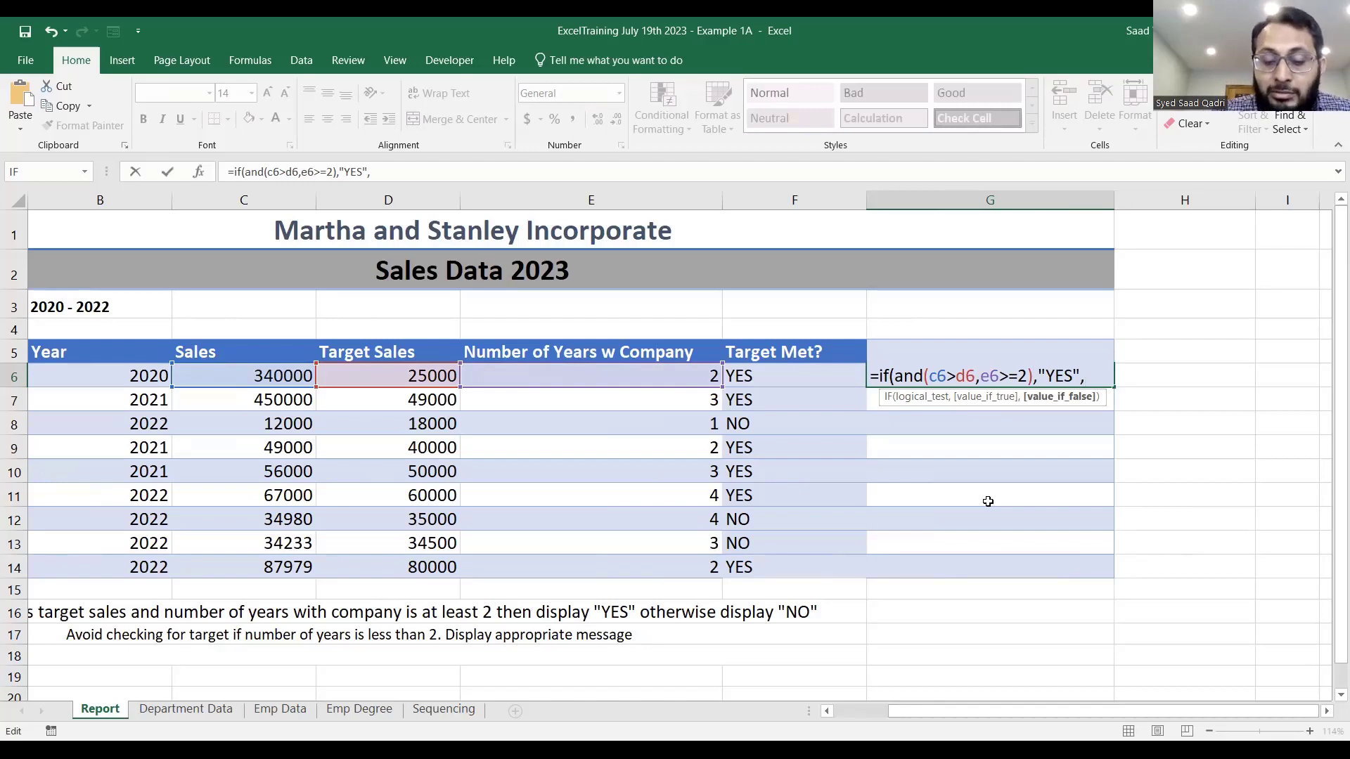
pyautogui.write('if(')
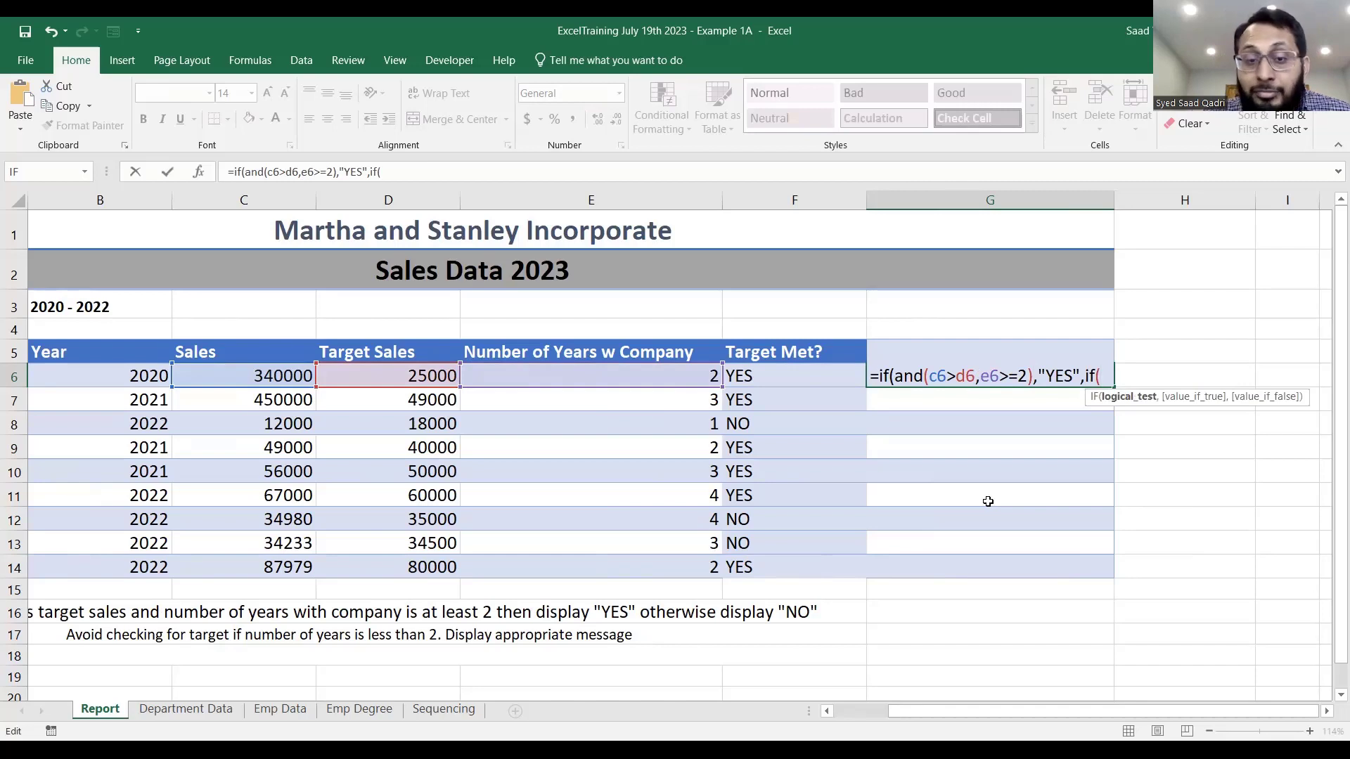
pyautogui.write('e')
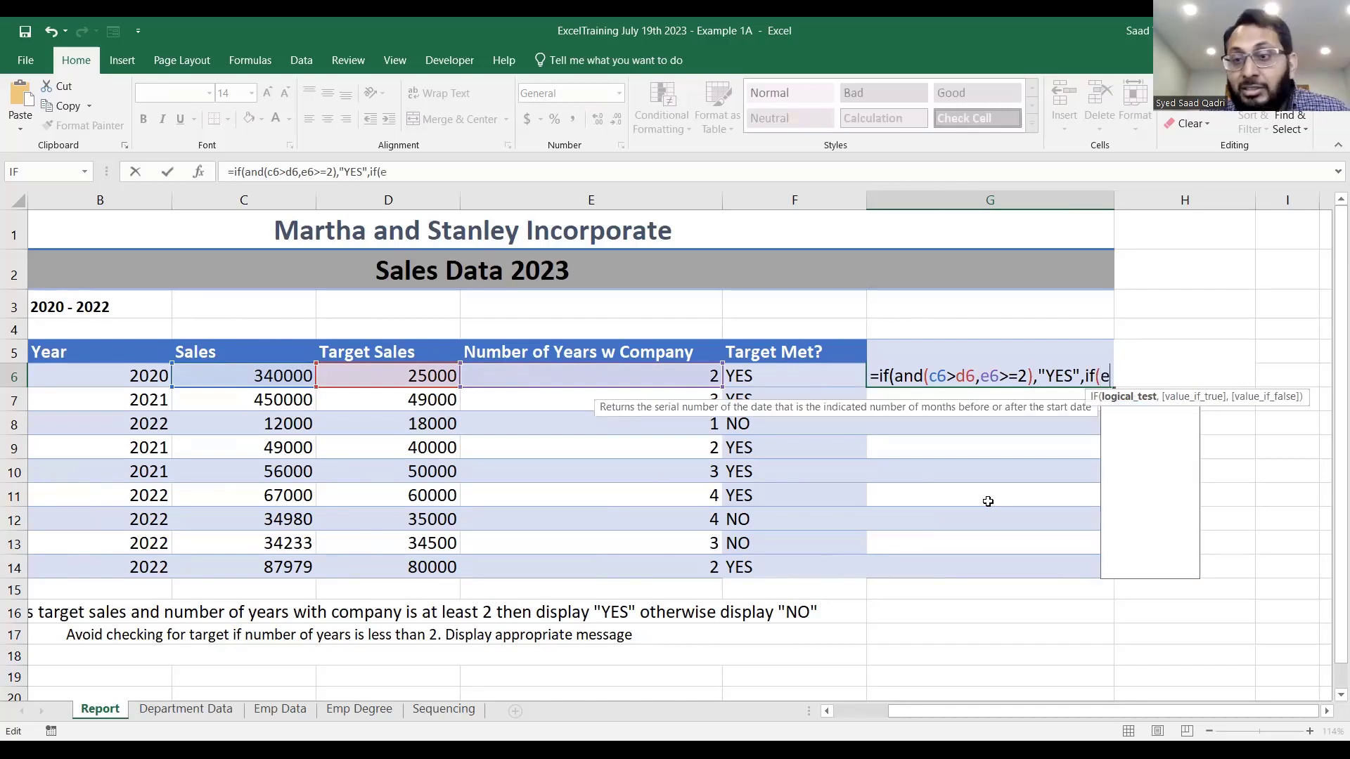
pyautogui.write('6<2')
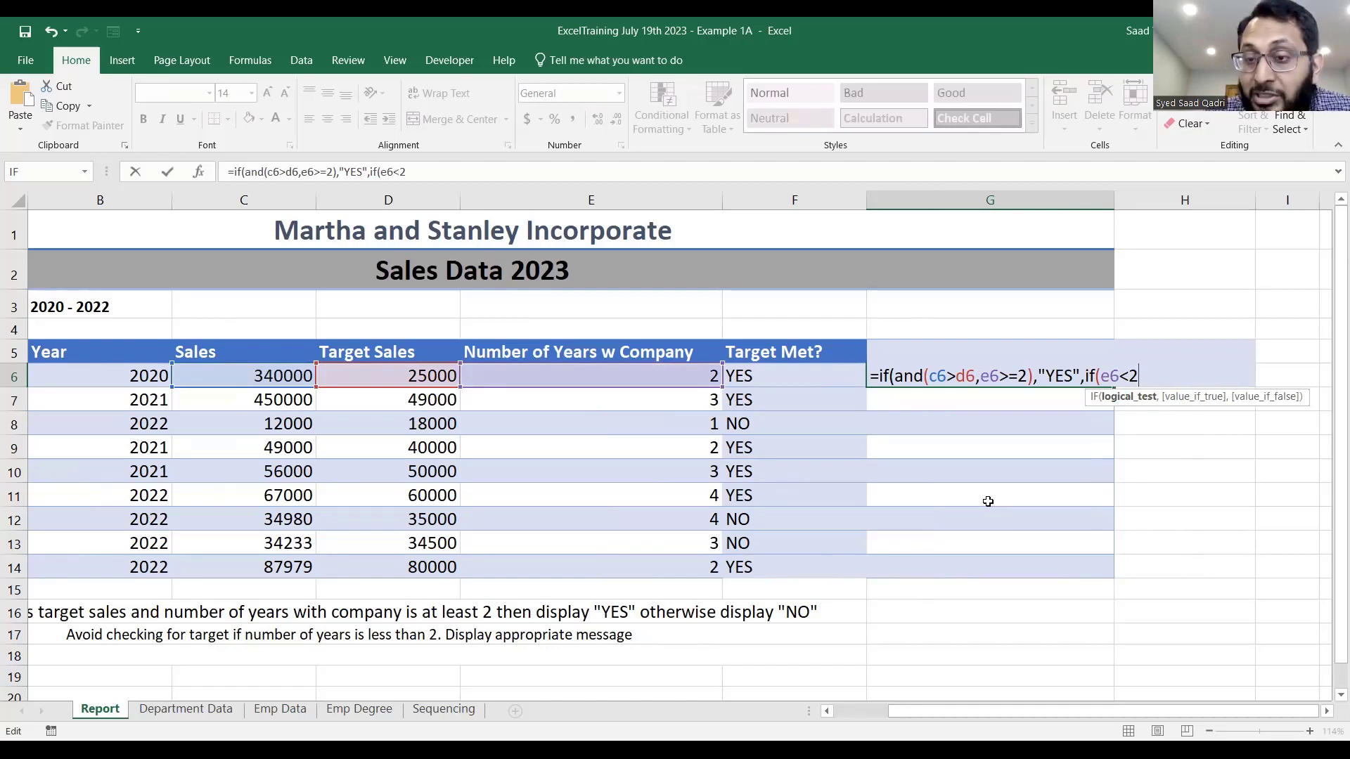
# Step: Give the nested IF in G6 the results "Not Applicable" and "No", close both IFs and commit the formula
pyautogui.write(',"No ')
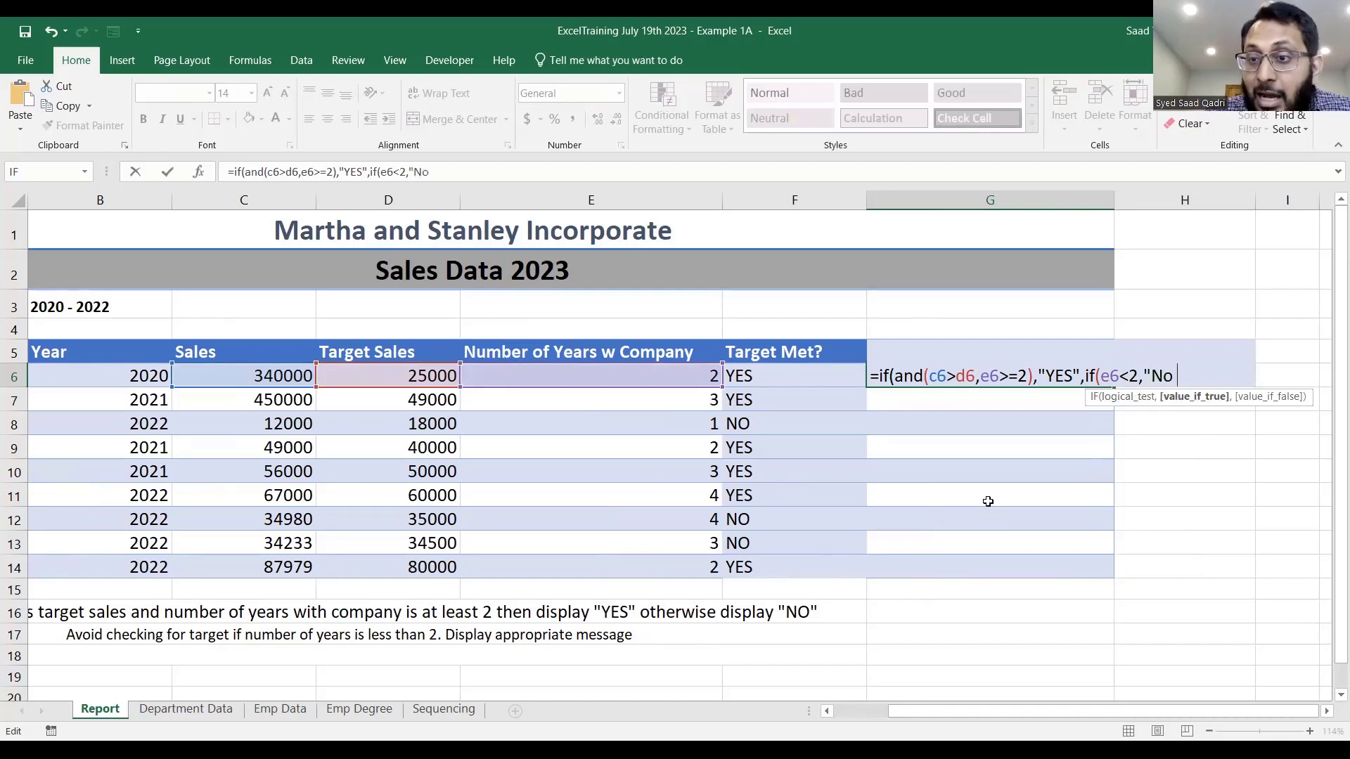
pyautogui.write('t Applica')
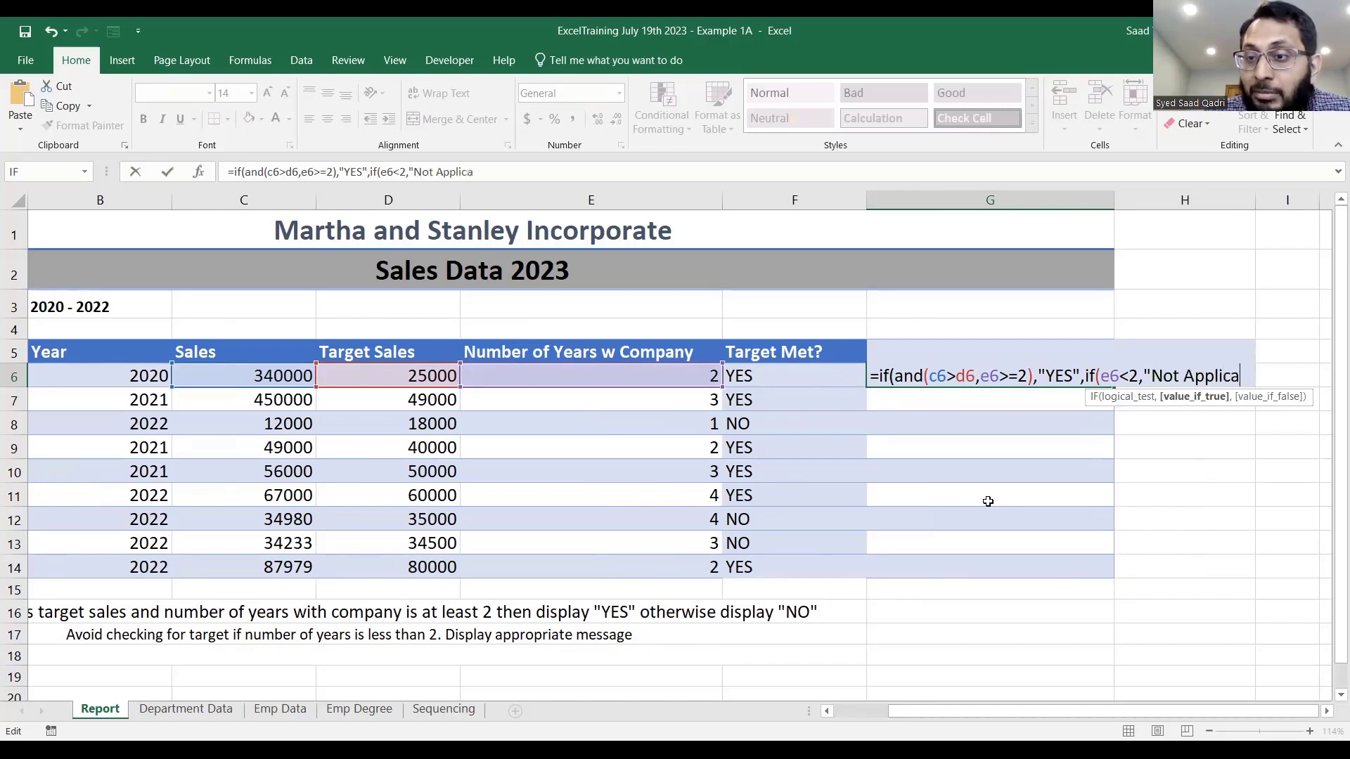
pyautogui.write('ble')
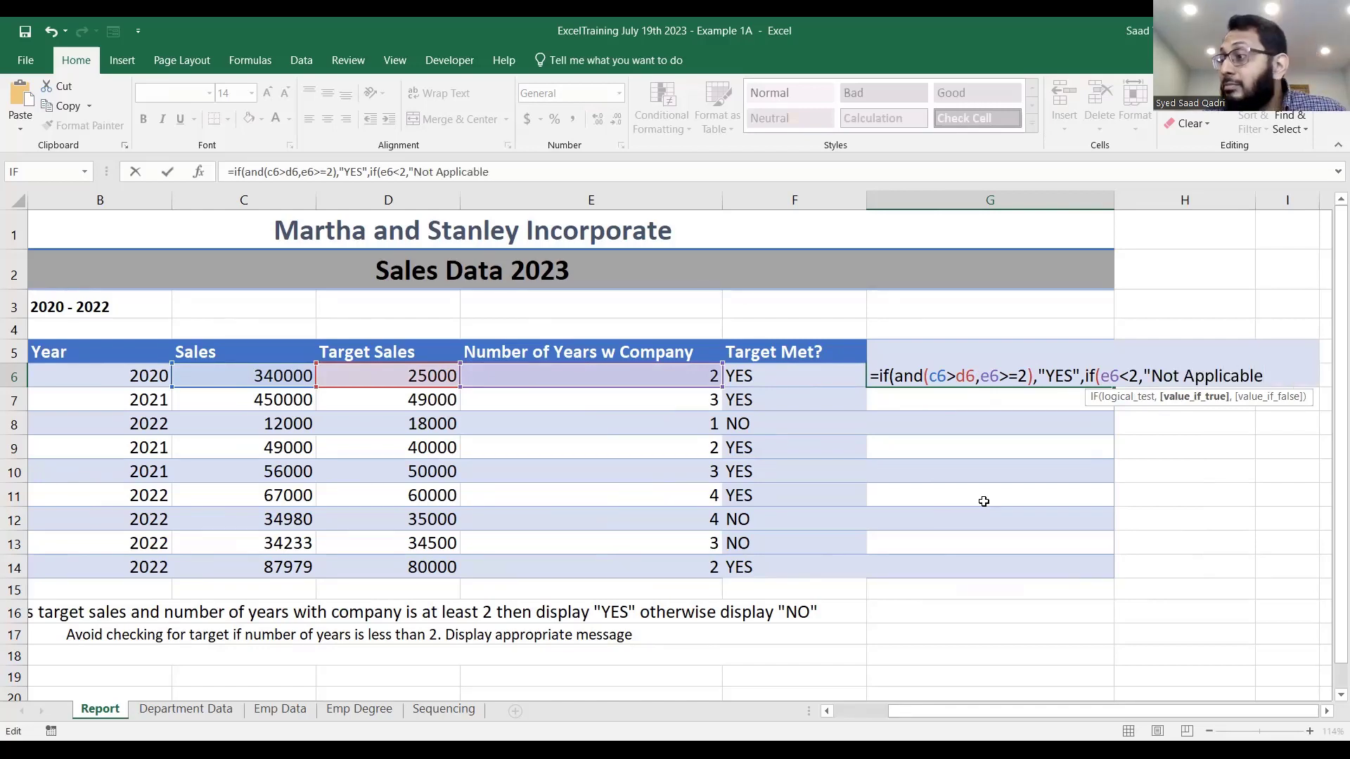
pyautogui.write('"')
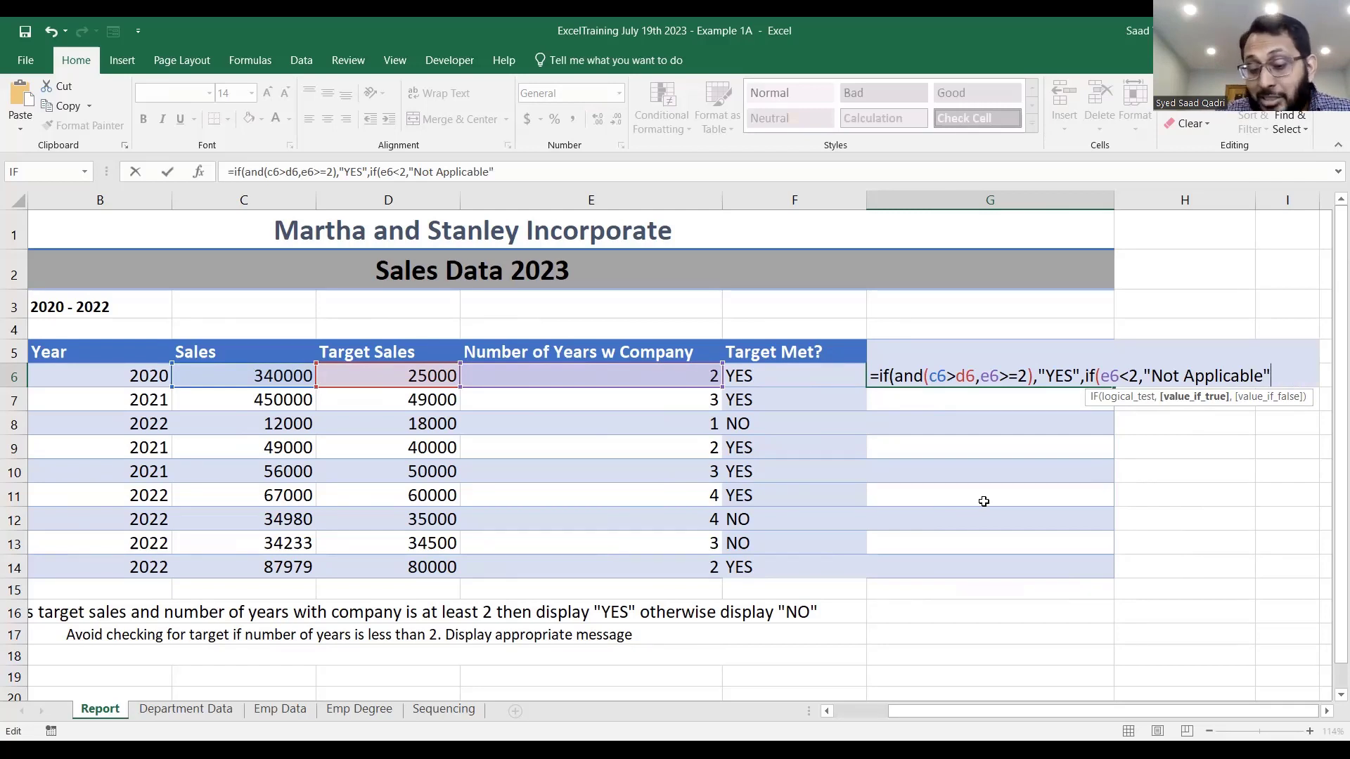
pyautogui.write(',"N')
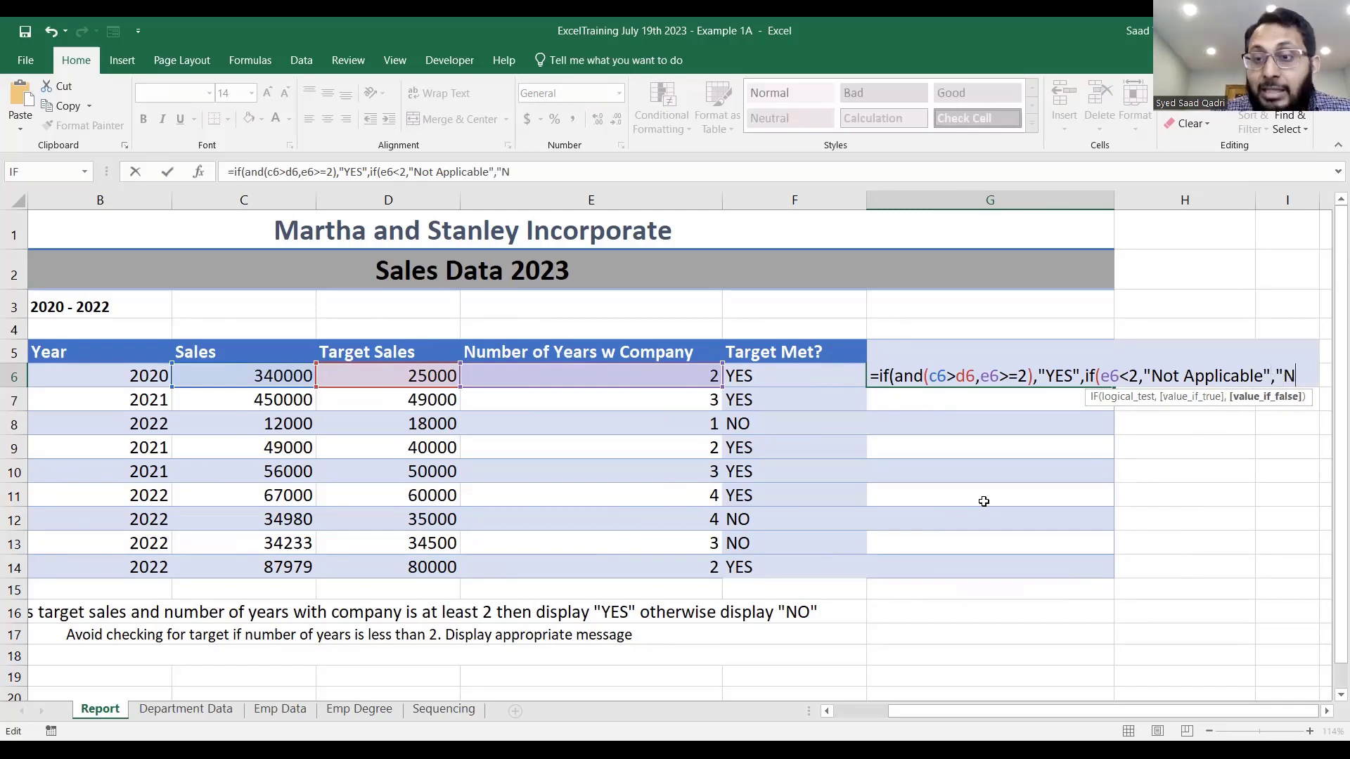
pyautogui.write('o")')
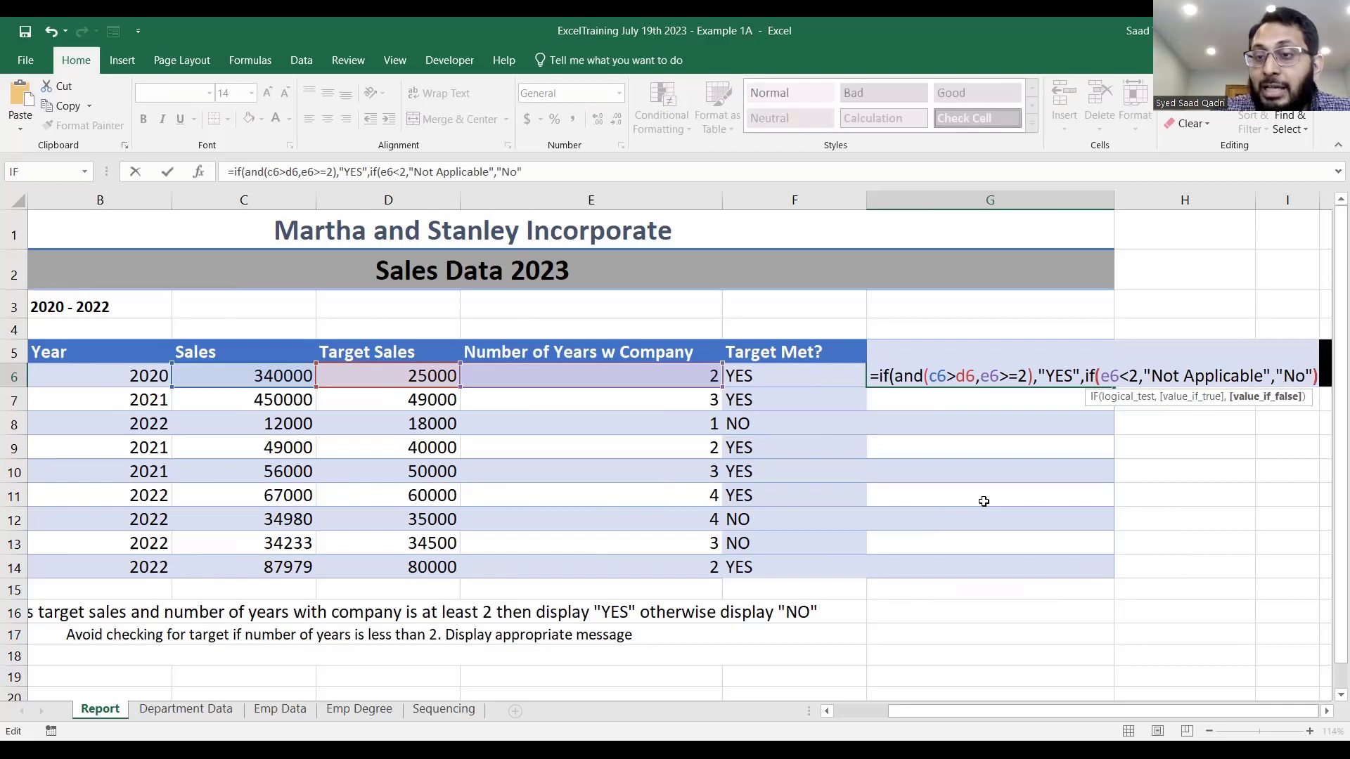
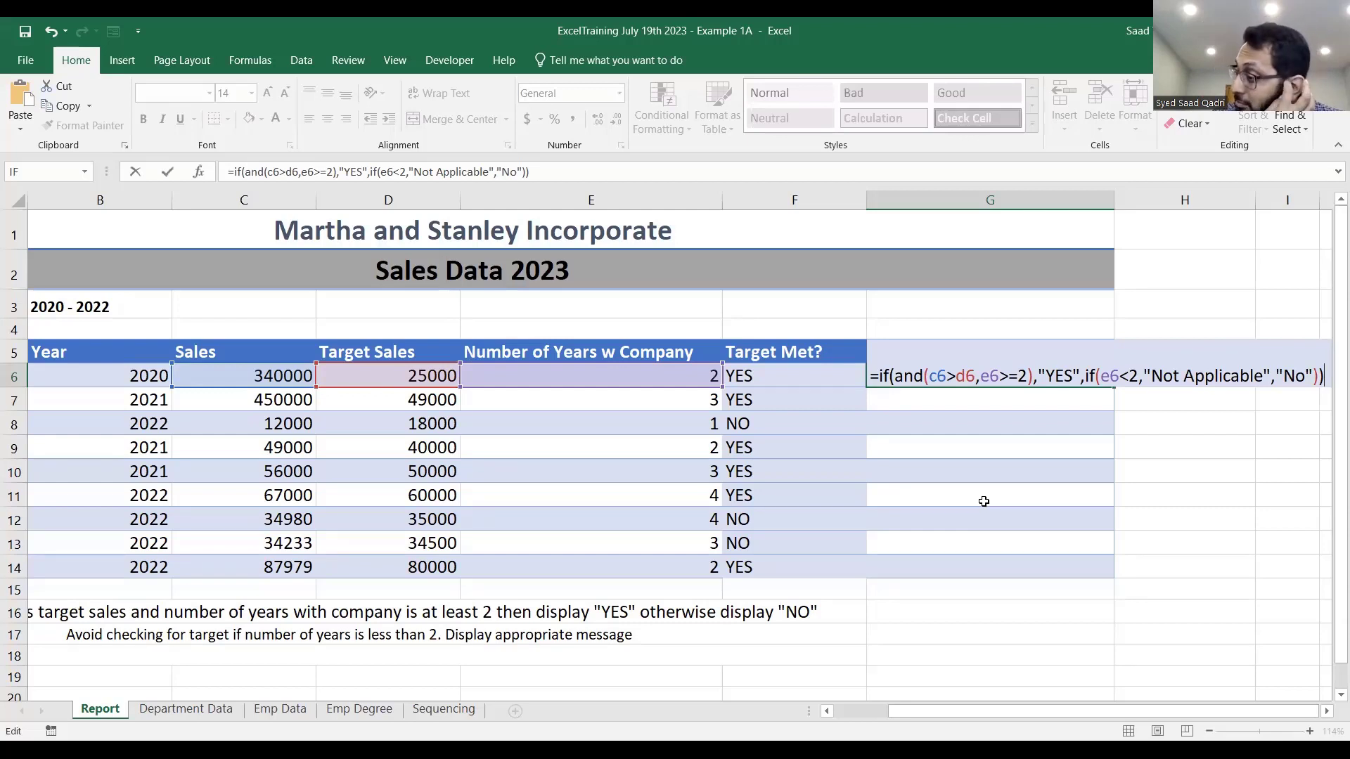
pyautogui.press('Return')
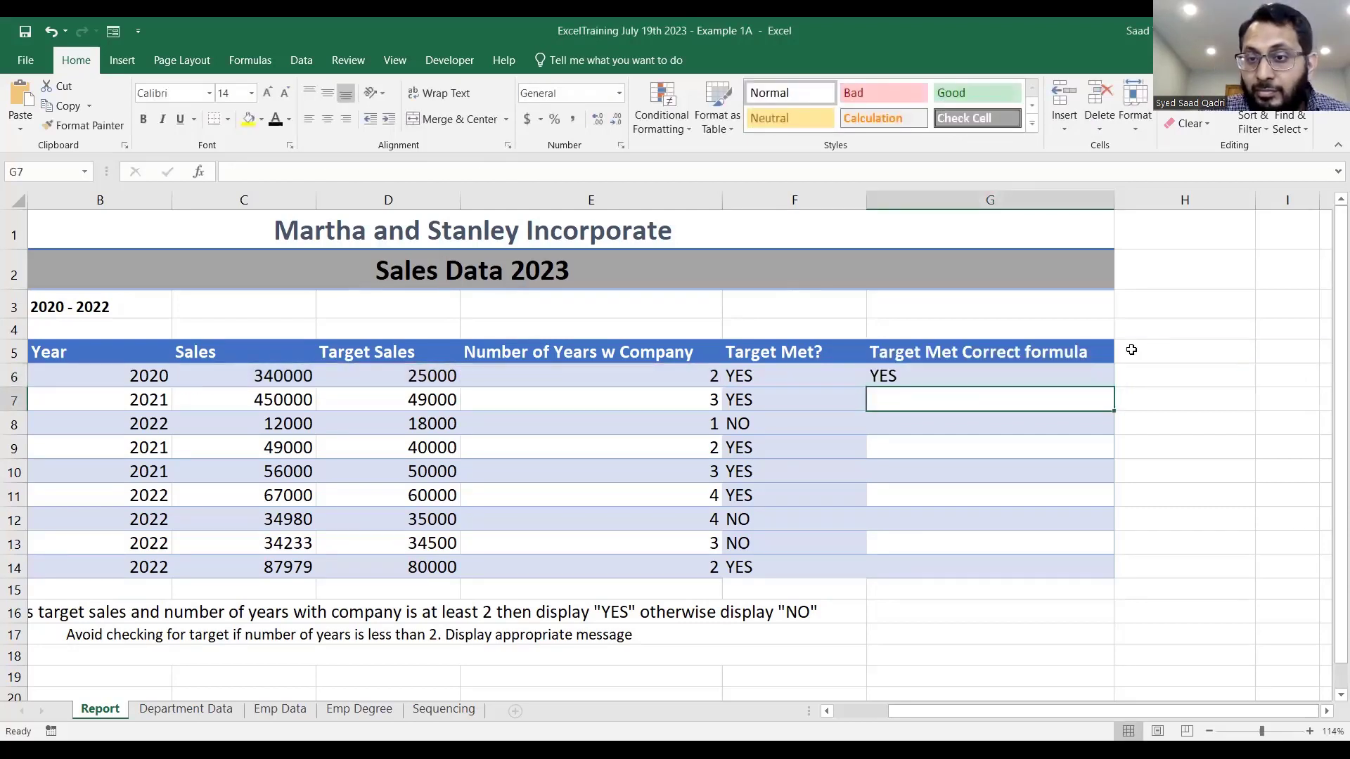
# Step: Fill the G6 formula down through G14 and select G8 to check the row with fewer than 2 years
pyautogui.click(1104, 380)
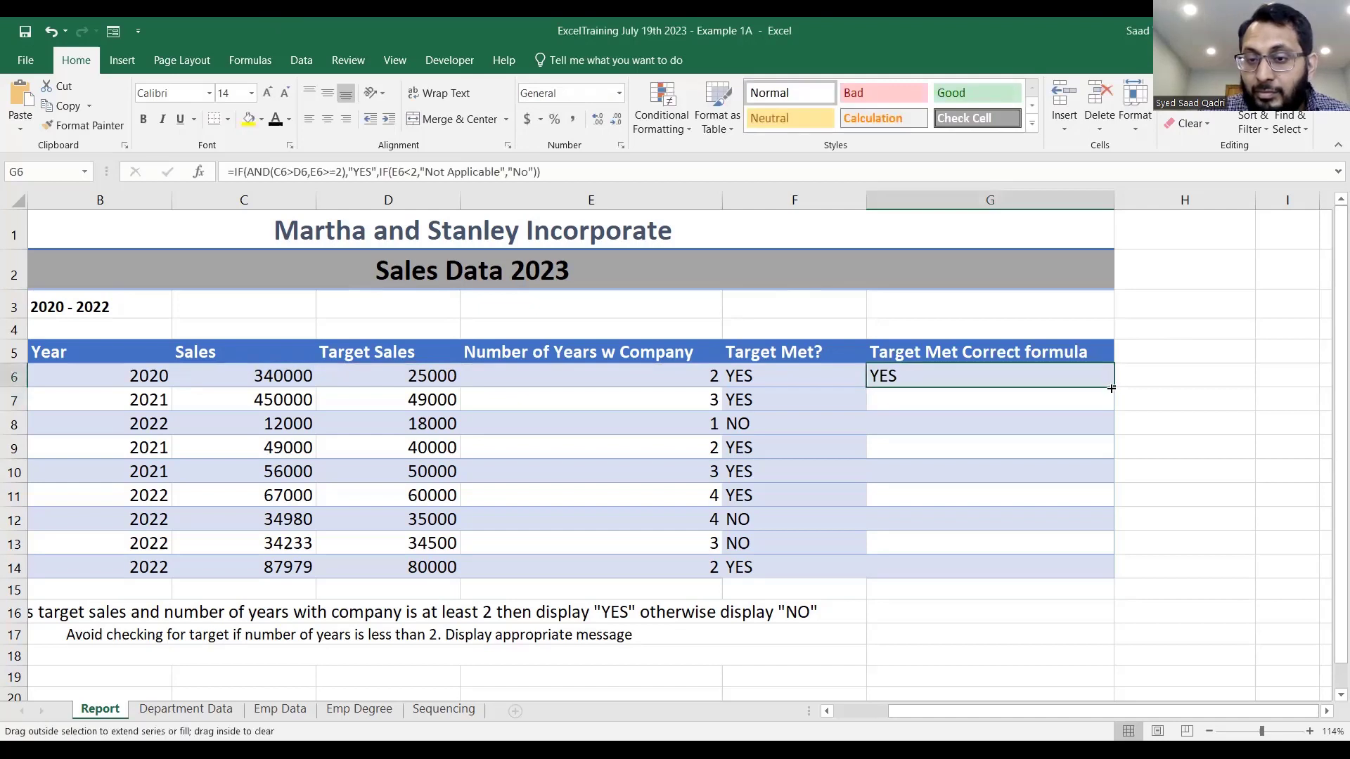
pyautogui.doubleClick(1111, 389)
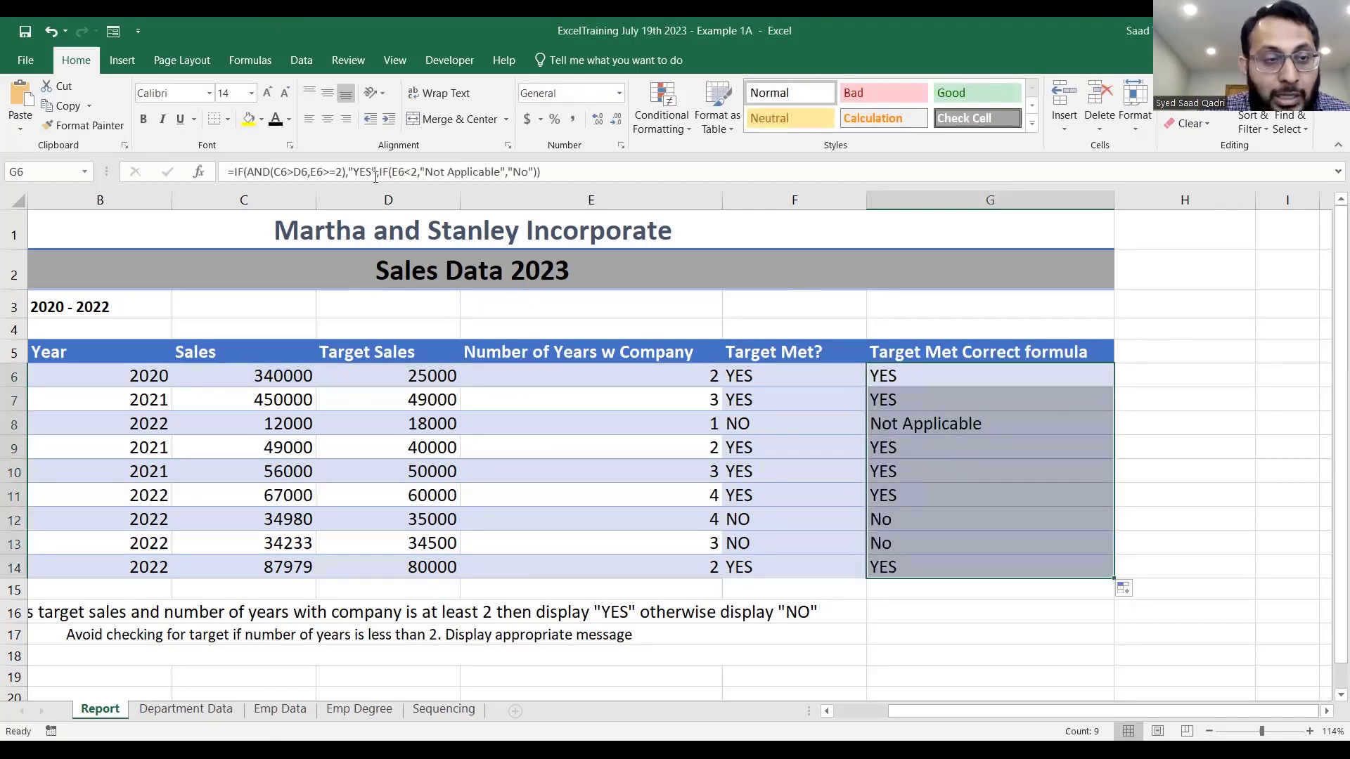
pyautogui.click(874, 714)
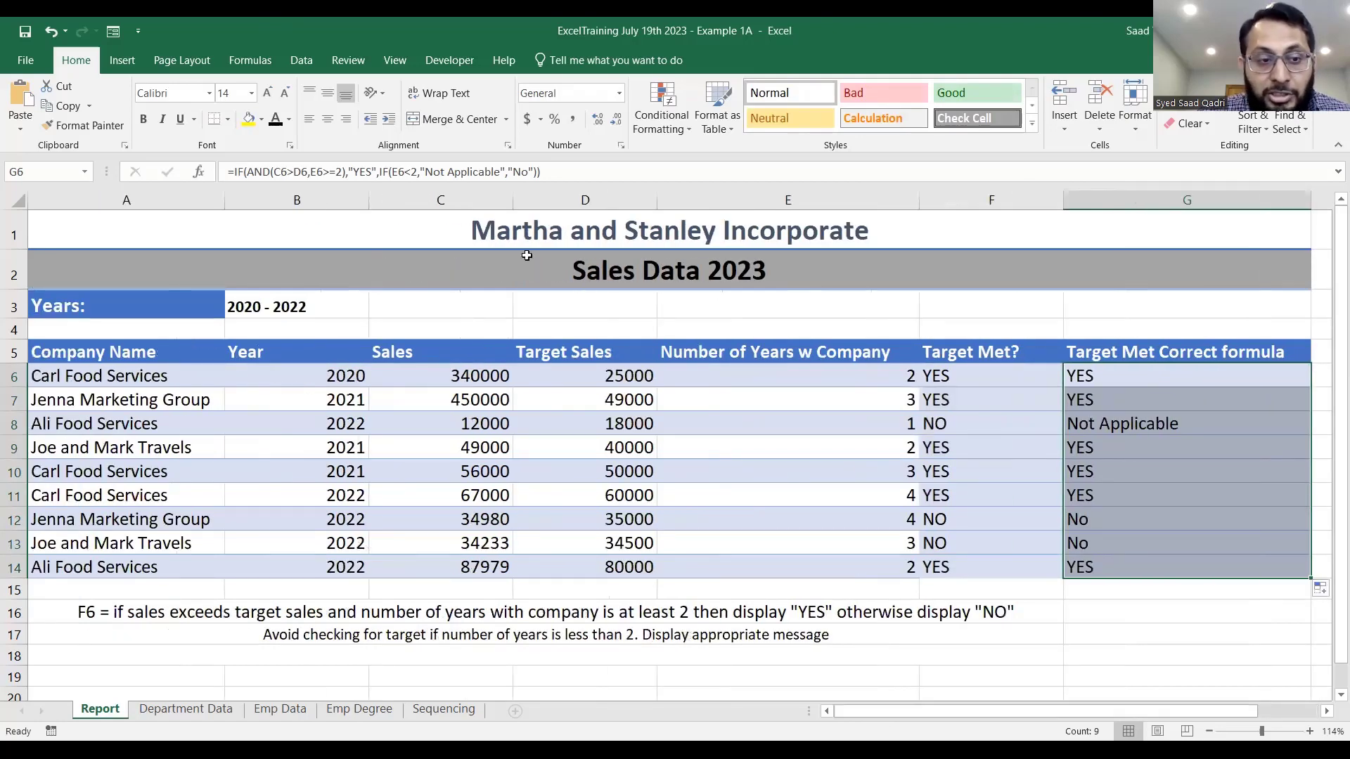
pyautogui.click(1177, 431)
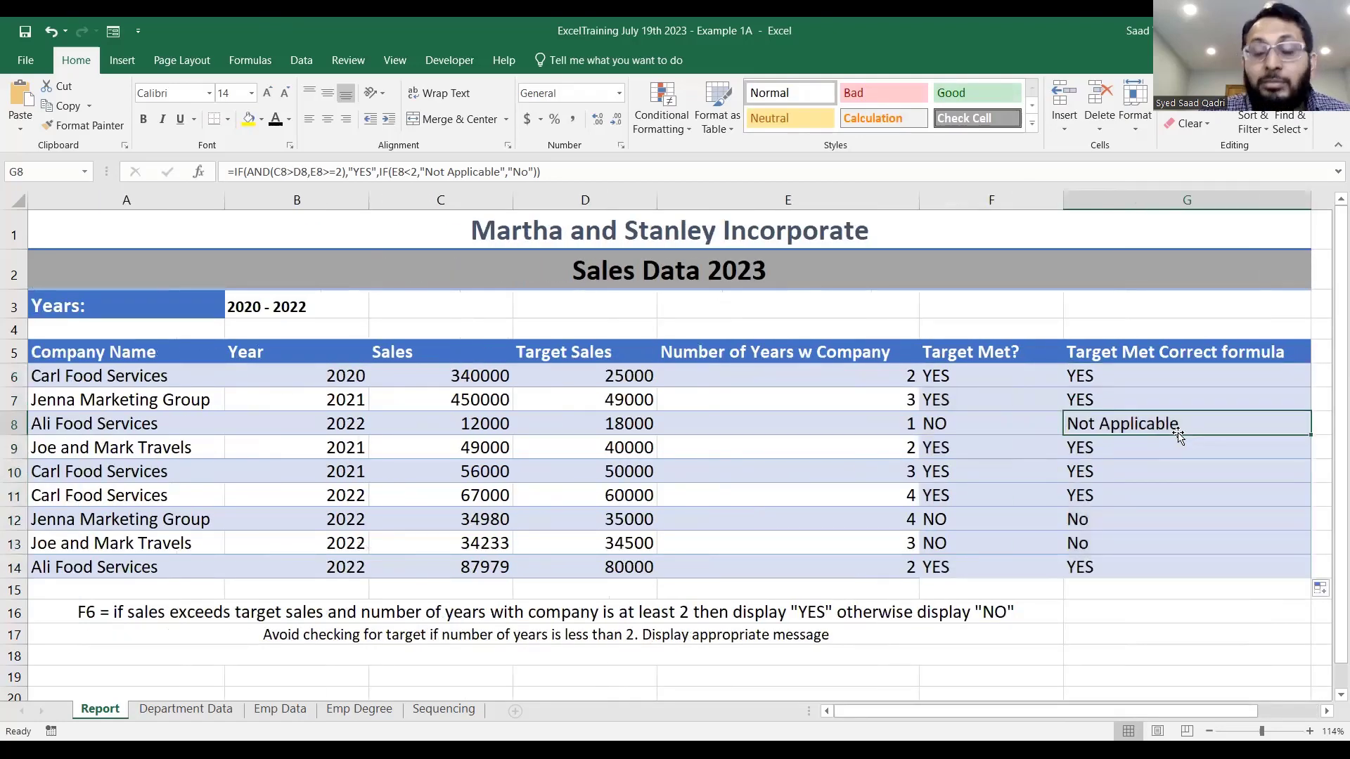